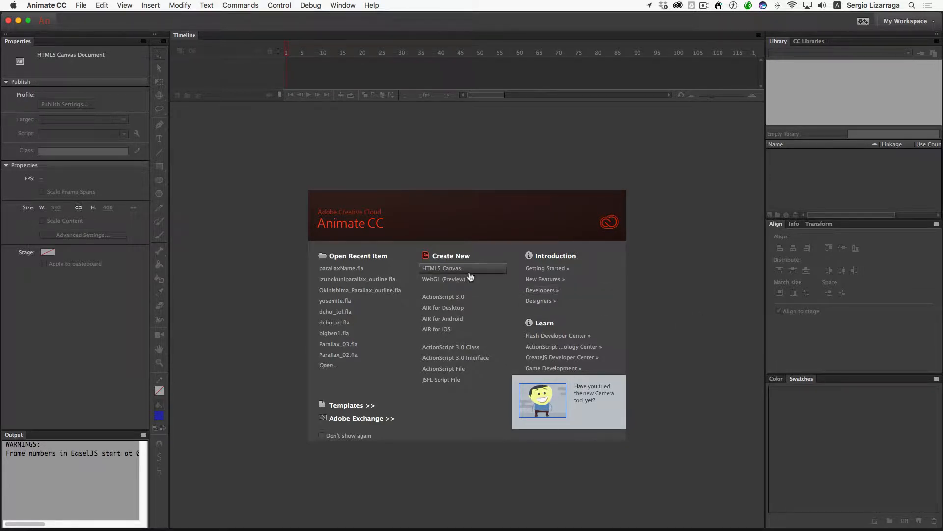
- Create an HTML5 Canvas document and place the surname as one-line dynamic text just outside the stage's left edge
{"action": "left_click", "coordinate": [451, 270]}
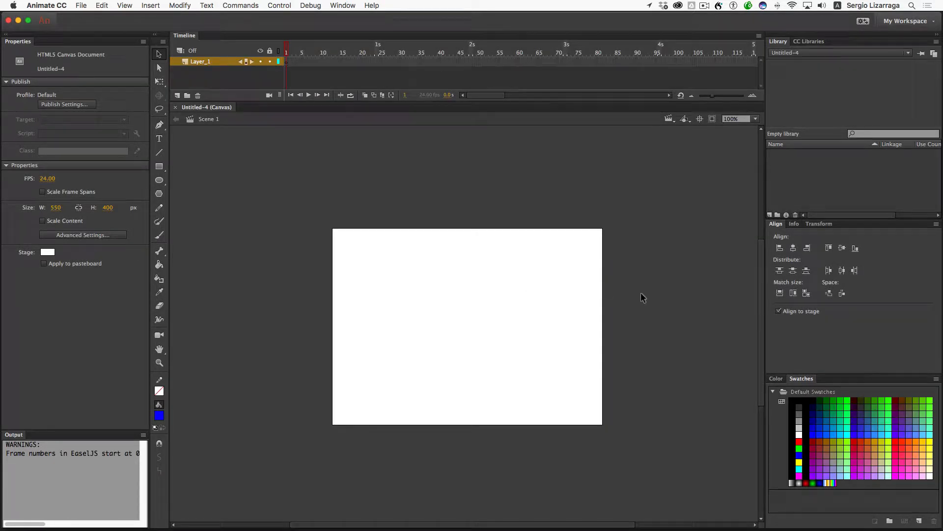
{"action": "left_click", "coordinate": [159, 139]}
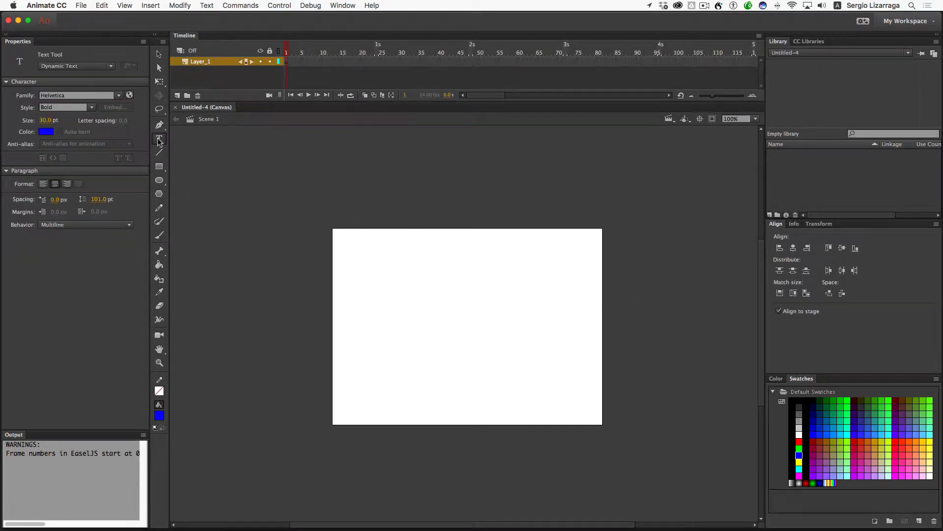
{"action": "left_click", "coordinate": [217, 272]}
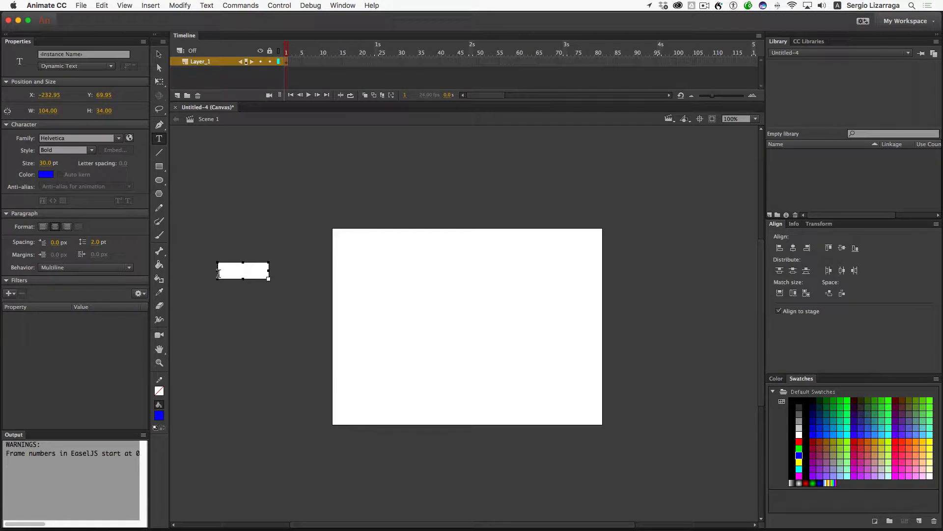
{"action": "type", "text": "Li"}
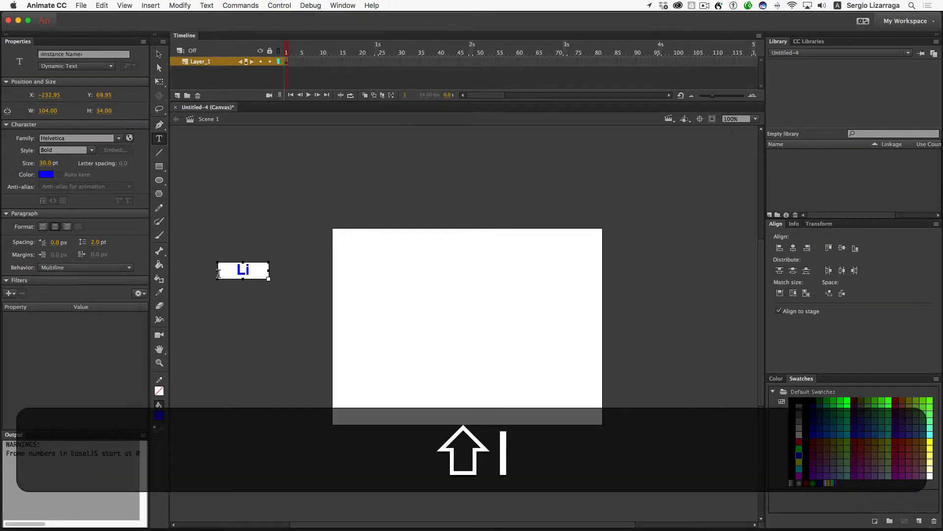
{"action": "type", "text": "zarraga"}
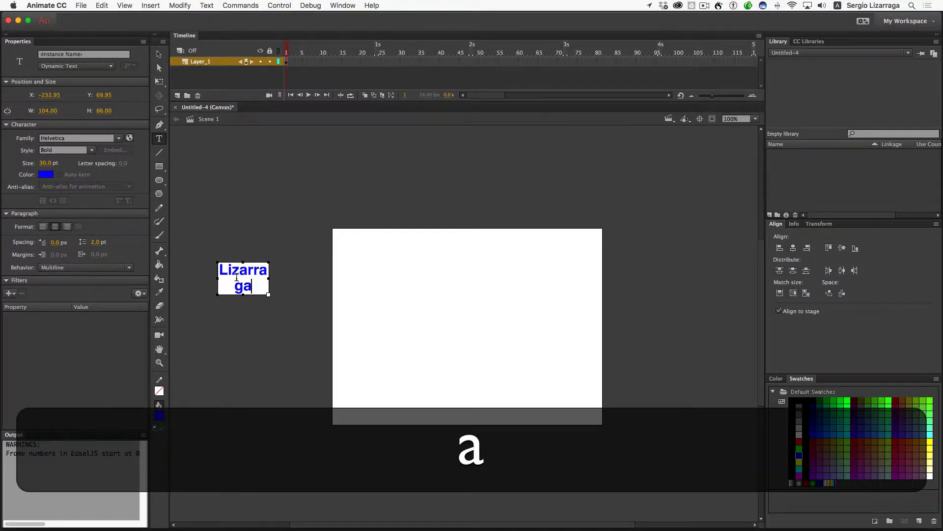
{"action": "mouse_move", "coordinate": [270, 278]}
{"action": "left_mouse_down"}
{"action": "mouse_move", "coordinate": [293, 278]}
{"action": "mouse_move", "coordinate": [255, 278]}
{"action": "left_mouse_up"}
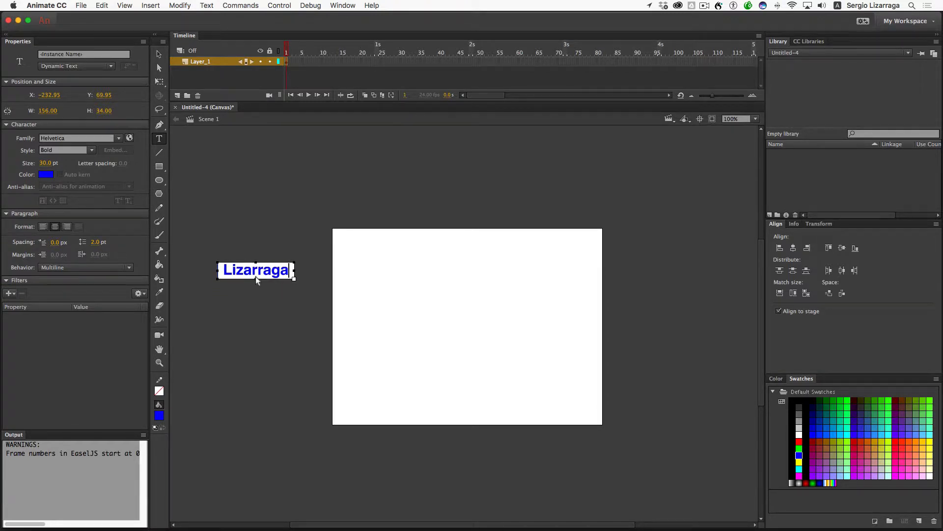
{"action": "left_click", "coordinate": [158, 55]}
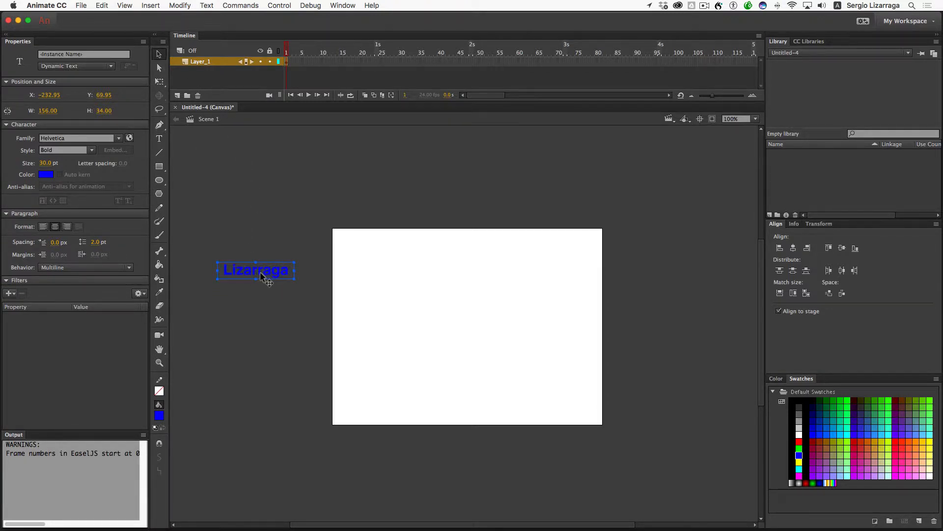
{"action": "left_click_drag", "start_coordinate": [260, 272], "coordinate": [297, 251]}
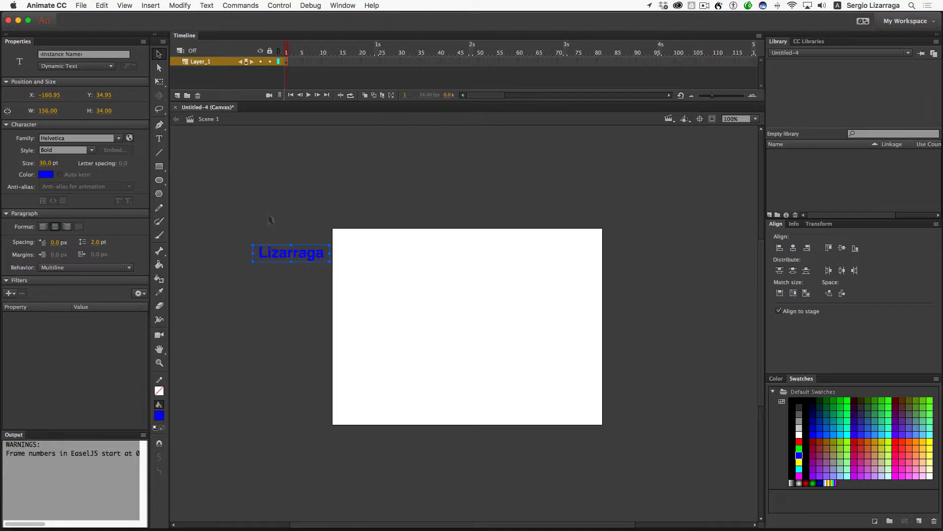
- Convert the text to a Movie Clip symbol named with the same surname
{"action": "left_click", "coordinate": [180, 5]}
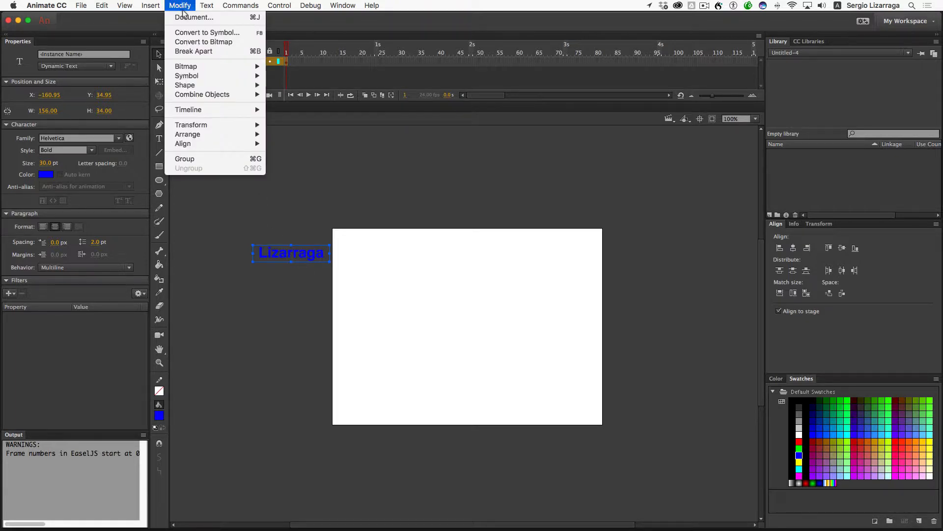
{"action": "left_click", "coordinate": [264, 34]}
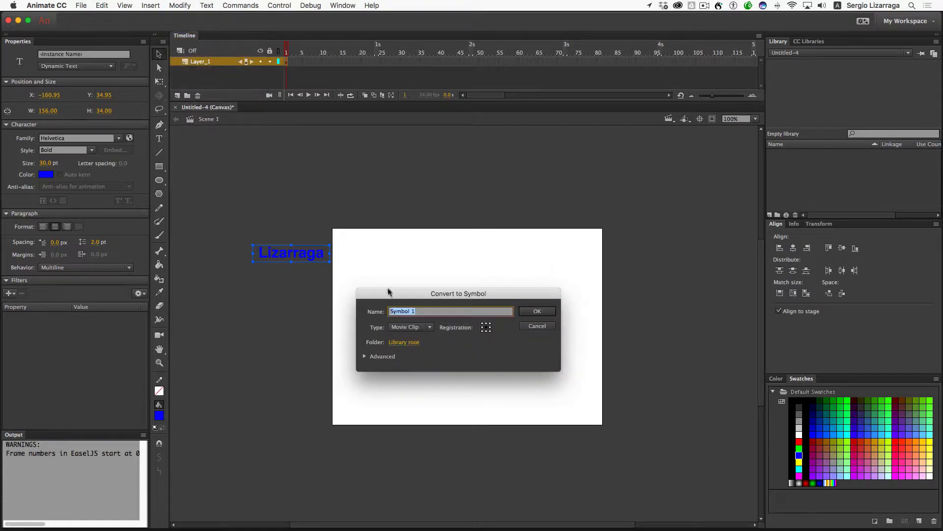
{"action": "left_click", "coordinate": [429, 327]}
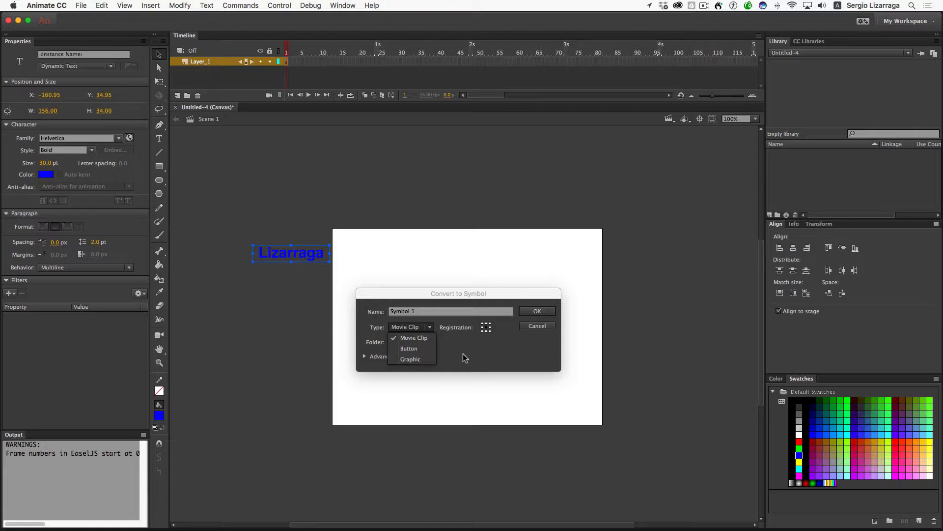
{"action": "left_click", "coordinate": [412, 329]}
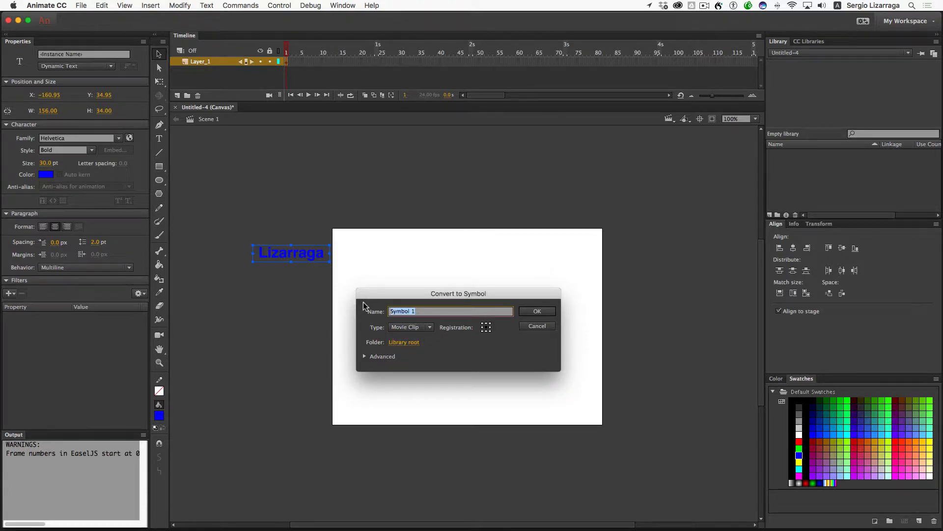
{"action": "type", "text": "Liza"}
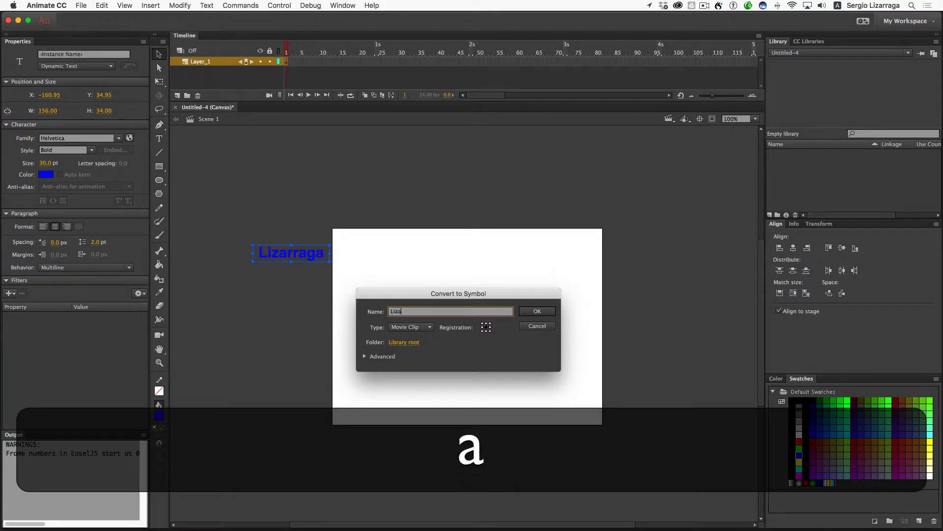
{"action": "type", "text": "rraga"}
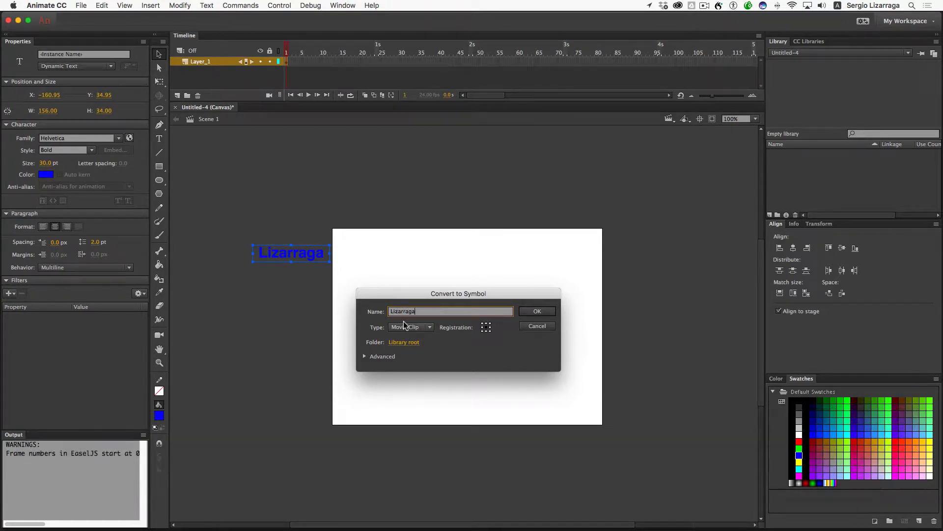
{"action": "left_click", "coordinate": [538, 311]}
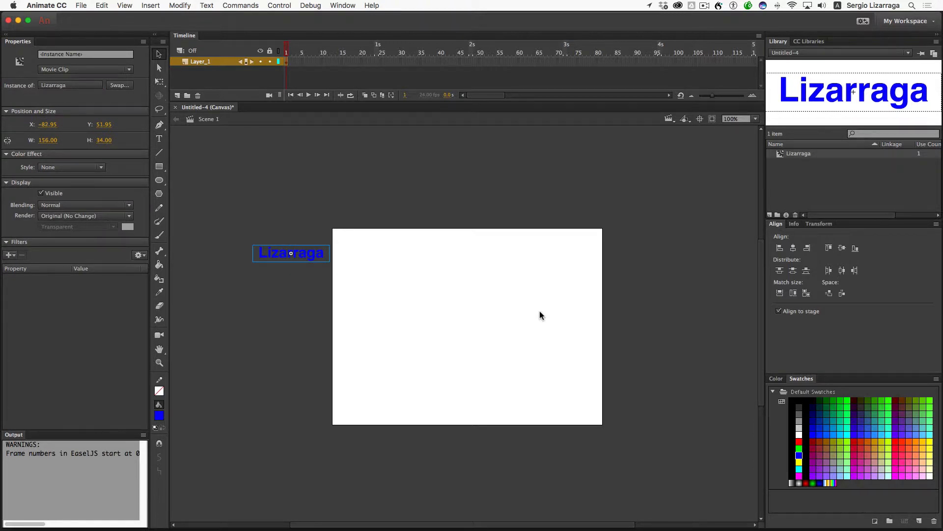
- Preview the movie clip's isolated editing view from the library, and open the clip in place from the stage for editing
{"action": "double_click", "coordinate": [313, 257]}
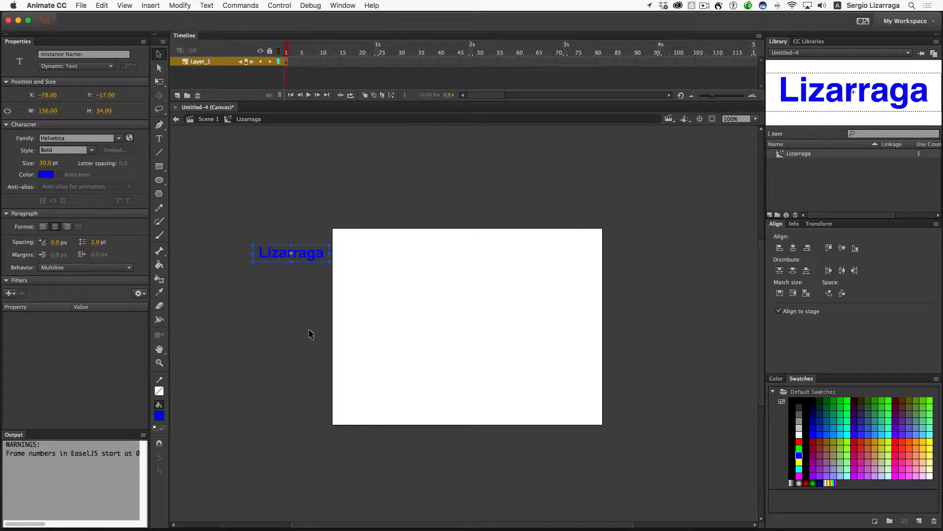
{"action": "double_click", "coordinate": [781, 154]}
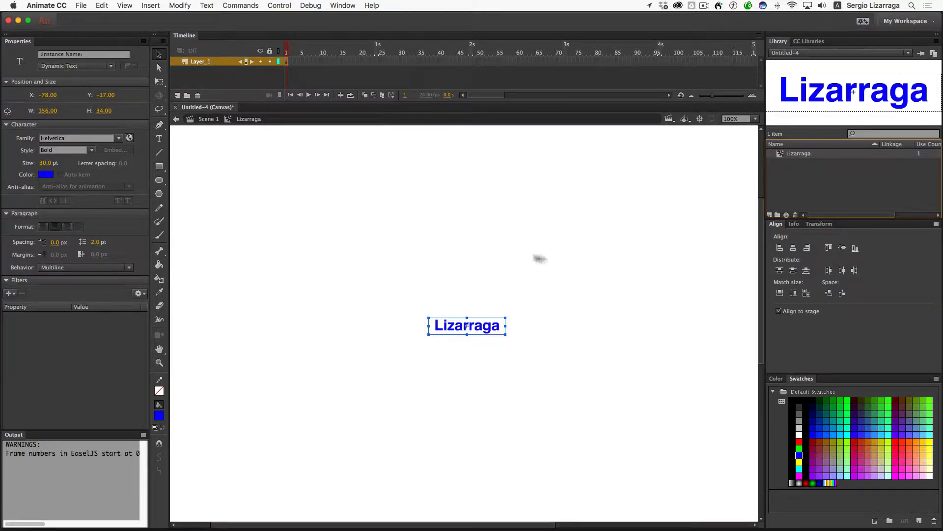
{"action": "left_click", "coordinate": [207, 119]}
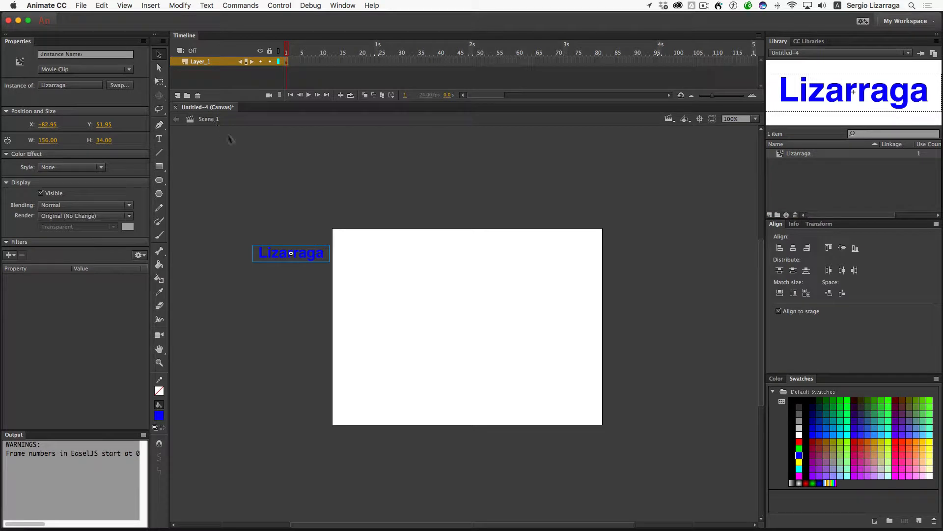
{"action": "double_click", "coordinate": [315, 258]}
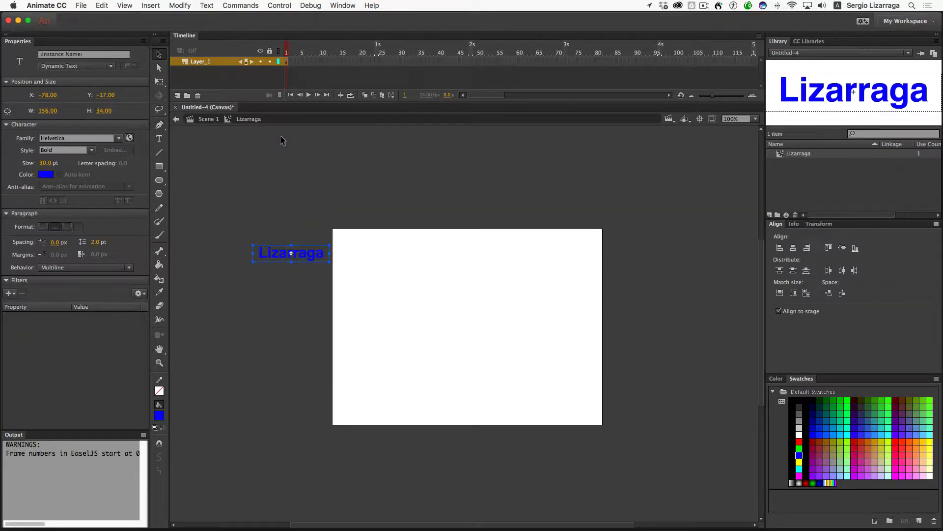
- Create a classic tween on the text inside the movie clip, and check its library symbol and frame properties
{"action": "left_click", "coordinate": [151, 5]}
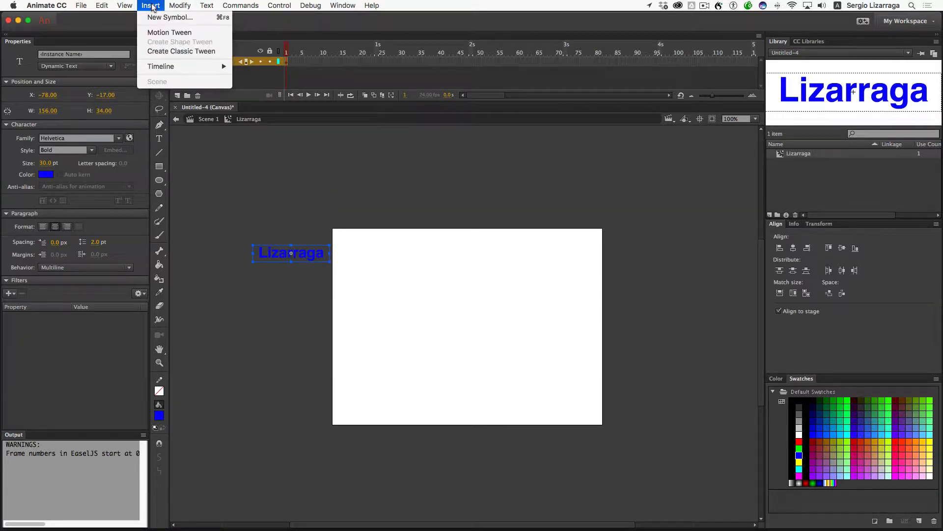
{"action": "left_click", "coordinate": [160, 52]}
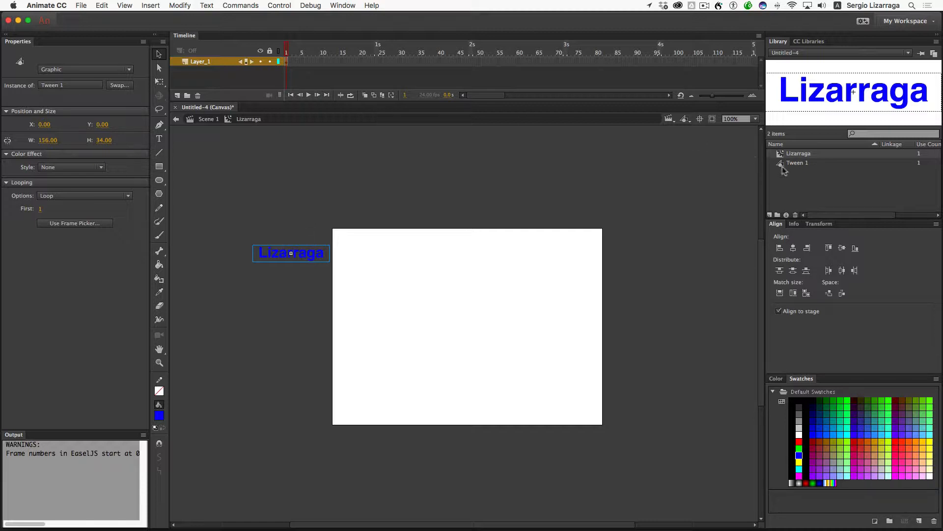
{"action": "left_click", "coordinate": [797, 164]}
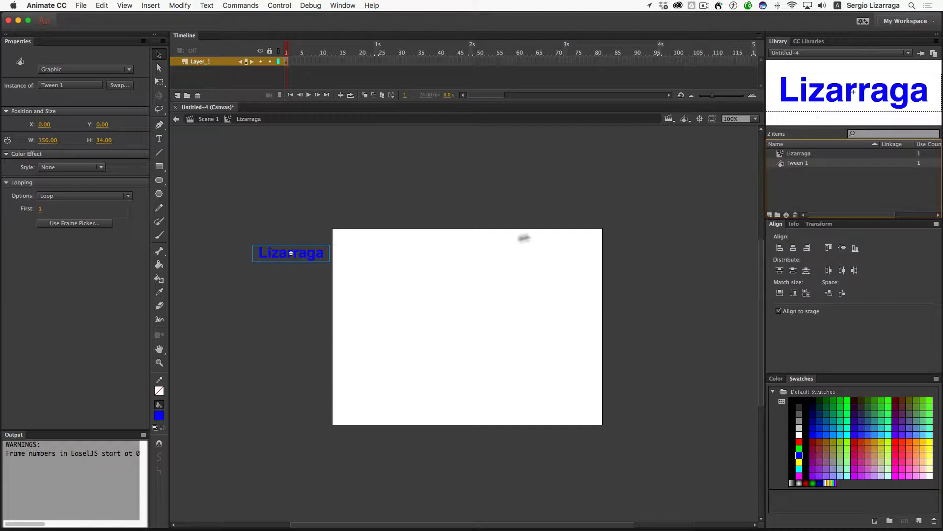
{"action": "left_click", "coordinate": [286, 61]}
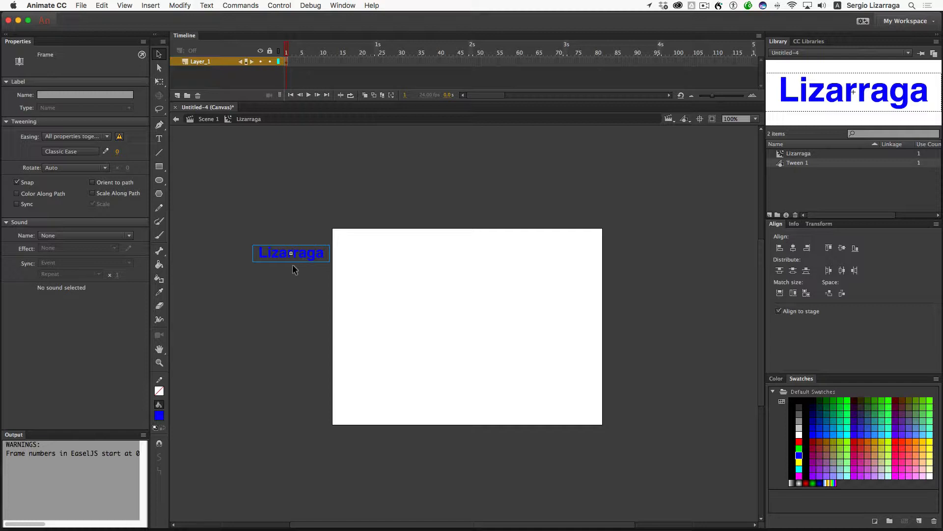
{"action": "left_click", "coordinate": [307, 278]}
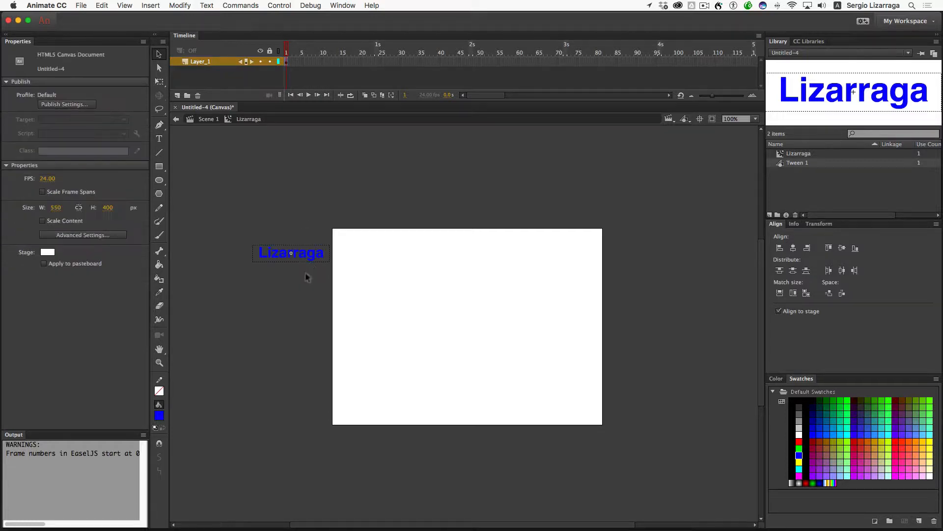
- Break apart the graphic instance inside the movie clip into editable text
{"action": "left_click", "coordinate": [312, 254]}
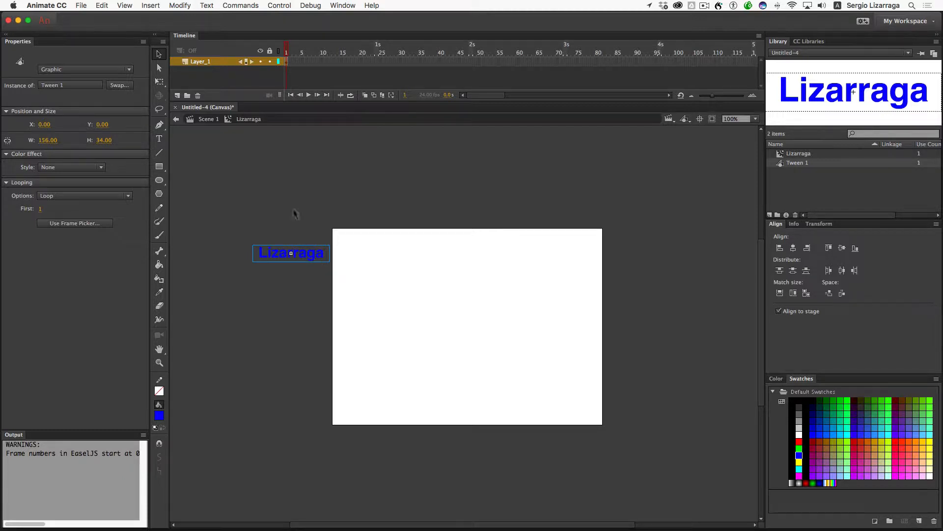
{"action": "left_click", "coordinate": [187, 7]}
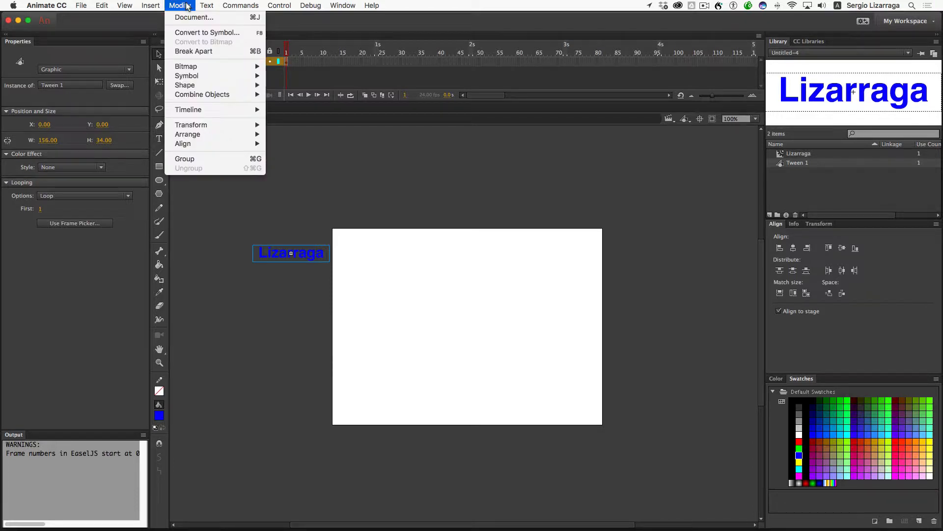
{"action": "left_click", "coordinate": [216, 52]}
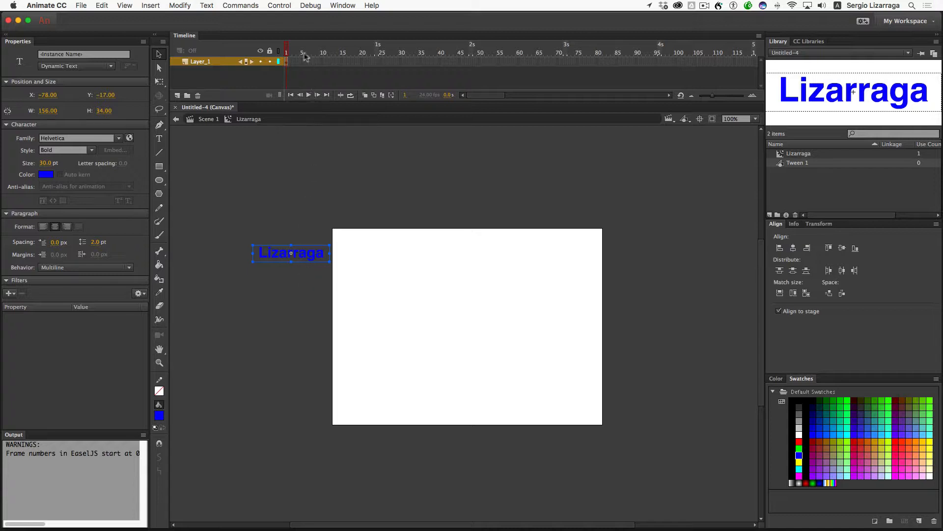
- Set the document's frame rate to 30 fps
{"action": "left_click", "coordinate": [287, 49]}
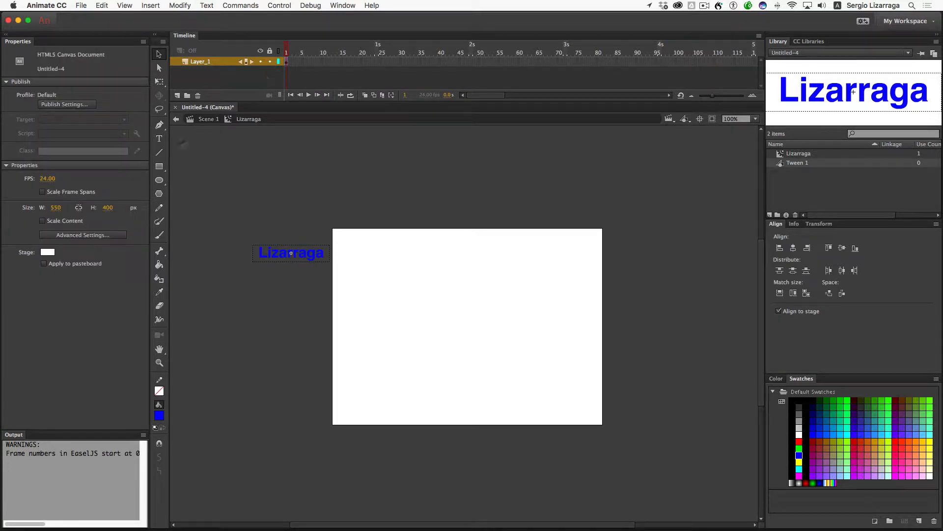
{"action": "left_click", "coordinate": [45, 179]}
{"action": "type", "text": "30"}
{"action": "key", "text": "Return"}
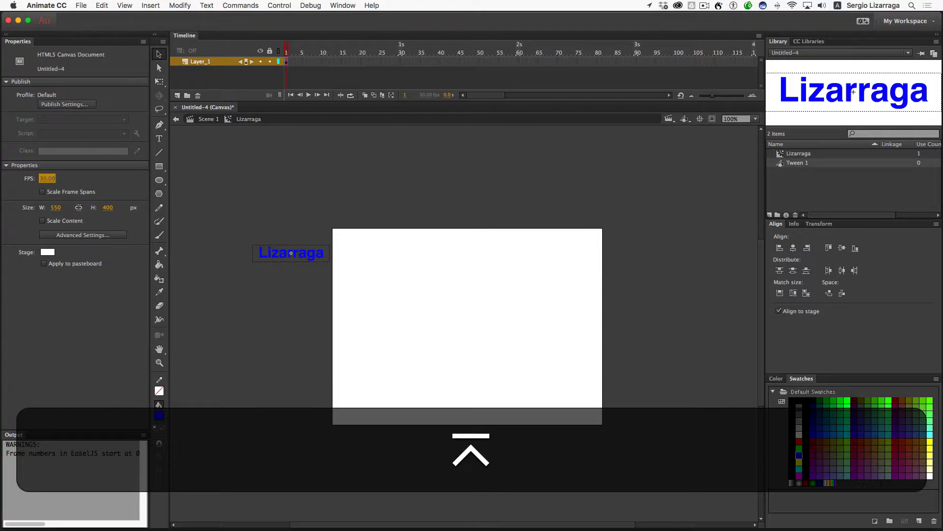
- Insert a keyframe at frame 90 of Layer_1 in the movie clip's timeline
{"action": "left_click", "coordinate": [636, 61]}
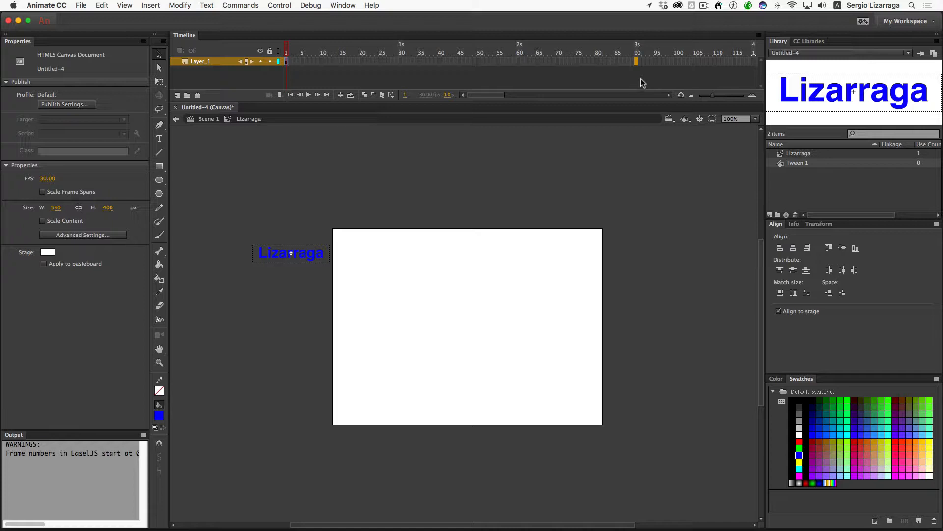
{"action": "right_click", "coordinate": [637, 61]}
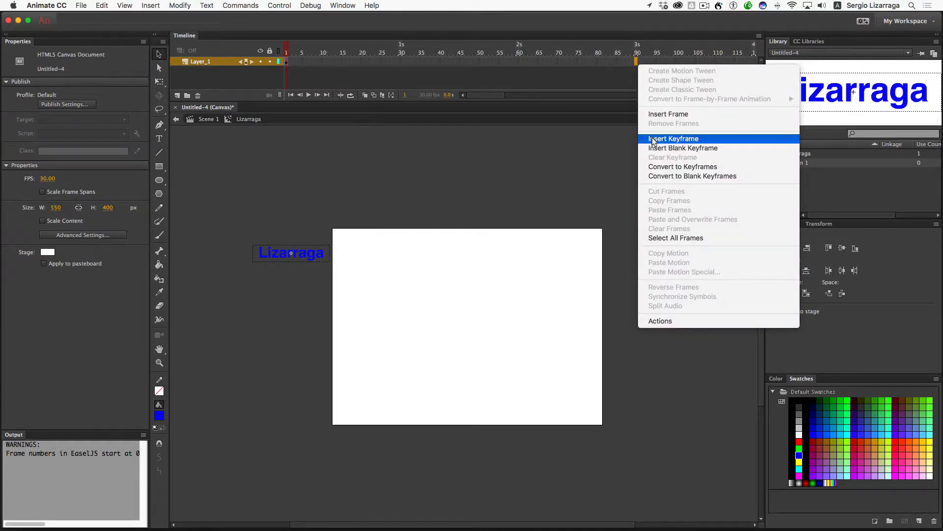
{"action": "left_click", "coordinate": [603, 142]}
{"action": "key", "text": "F6"}
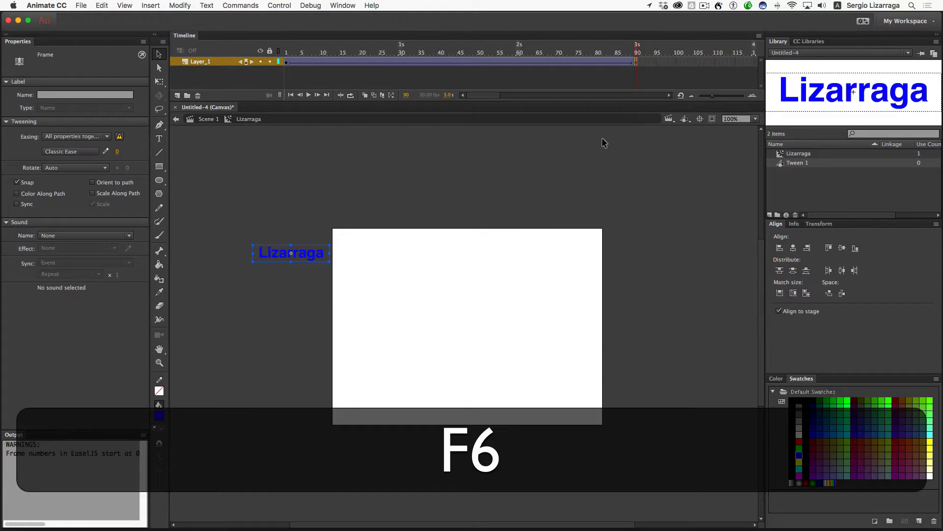
- Move the frame 90 text just past the stage's right edge, to X about 639 and Y -17, level with its starting position
{"action": "left_click", "coordinate": [315, 258]}
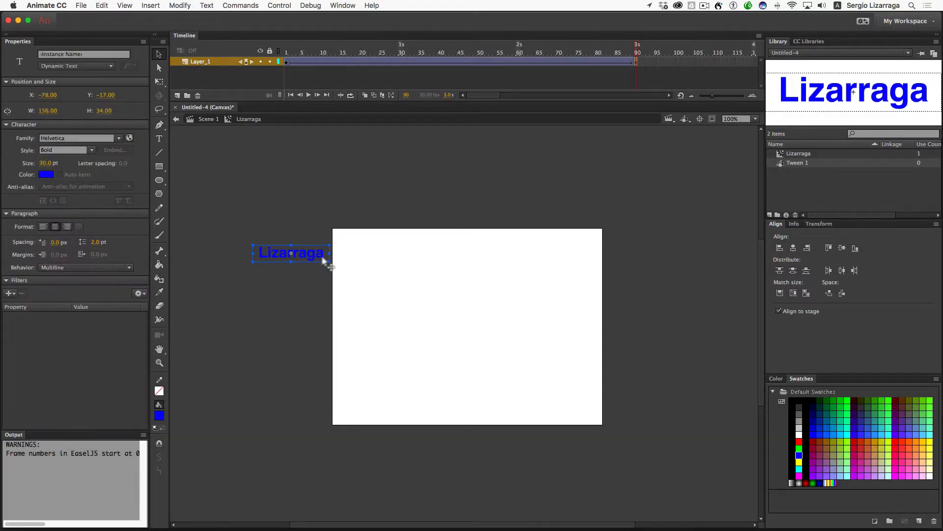
{"action": "left_click_drag", "start_coordinate": [325, 264], "coordinate": [674, 269]}
{"action": "key", "text": "Up"}
{"action": "key", "text": "Up"}
{"action": "key", "text": "Up"}
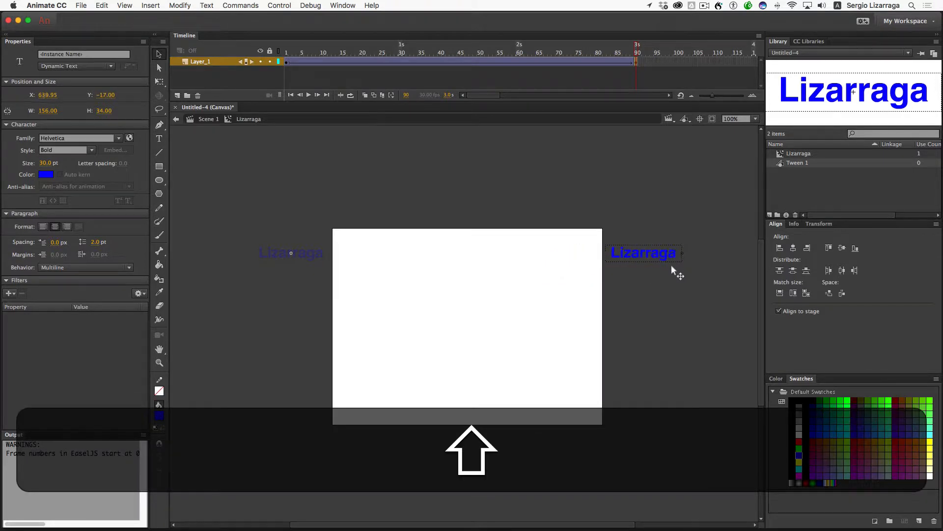
- Scrub the movie clip's timeline back to the start and test the movie in the browser
{"action": "left_click_drag", "start_coordinate": [637, 44], "coordinate": [264, 49]}
{"action": "key", "text": "super+Return"}
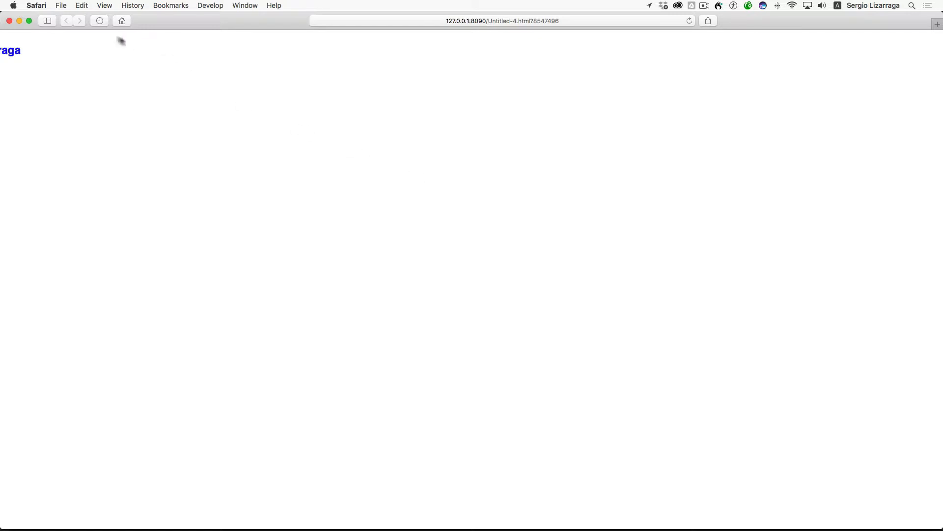
- Close the browser preview, select the unused library items, and delete the unused Tween 1 symbol
{"action": "left_click", "coordinate": [9, 21]}
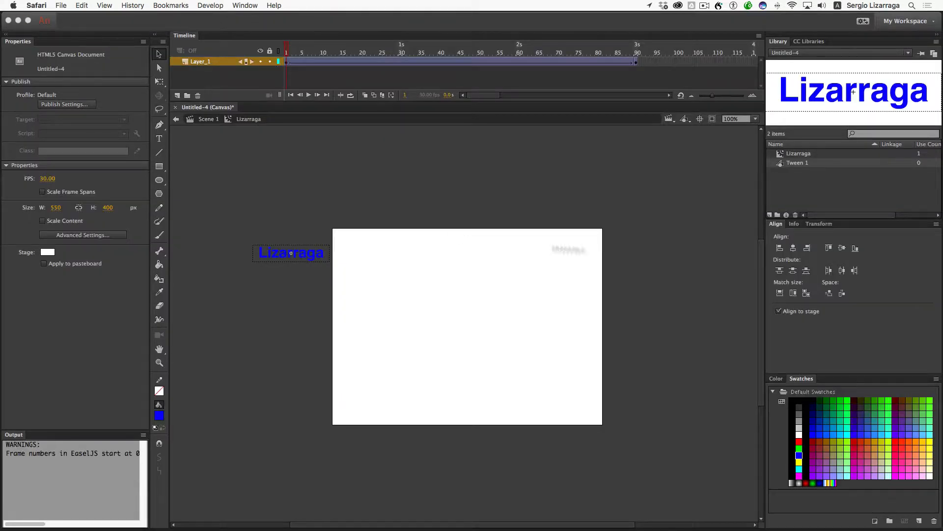
{"action": "left_click", "coordinate": [724, 254]}
{"action": "left_click", "coordinate": [792, 163]}
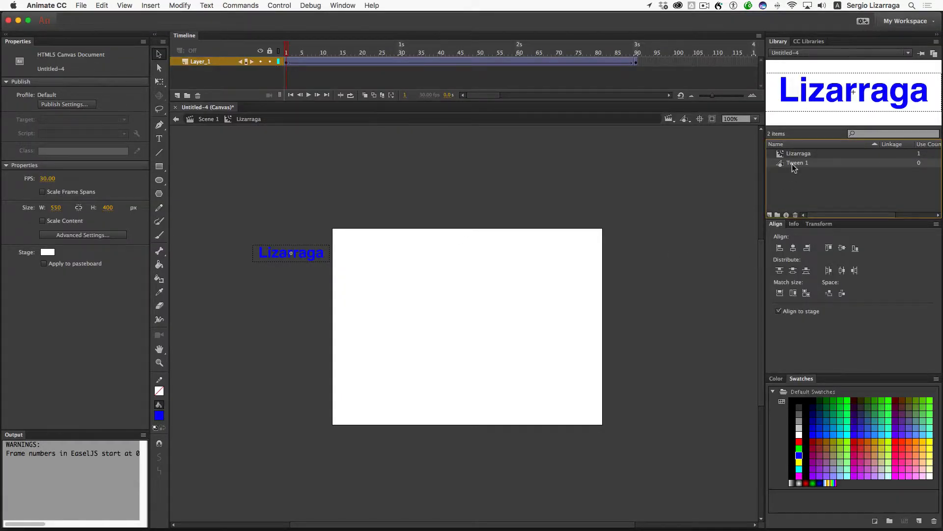
{"action": "left_click_drag", "start_coordinate": [792, 163], "coordinate": [814, 173]}
{"action": "left_click_drag", "start_coordinate": [796, 161], "coordinate": [790, 168]}
{"action": "left_click", "coordinate": [936, 42]}
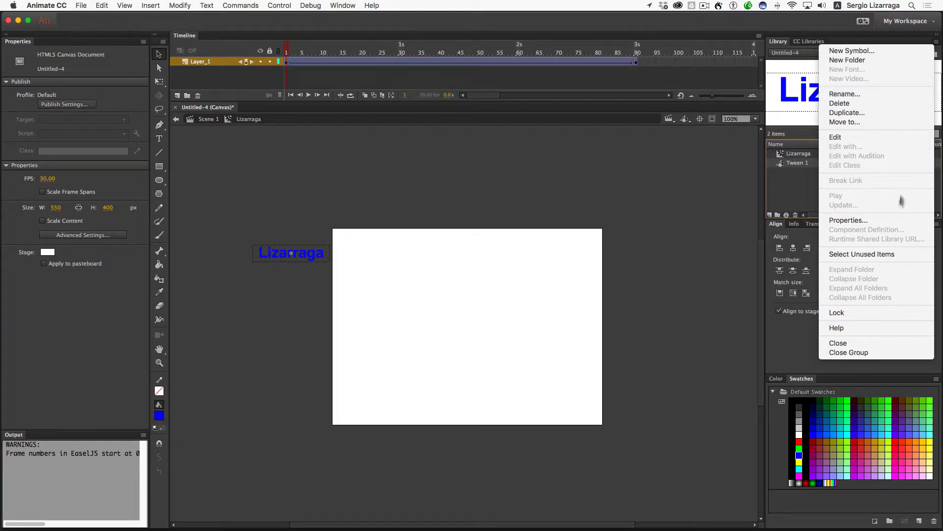
{"action": "left_click", "coordinate": [888, 253]}
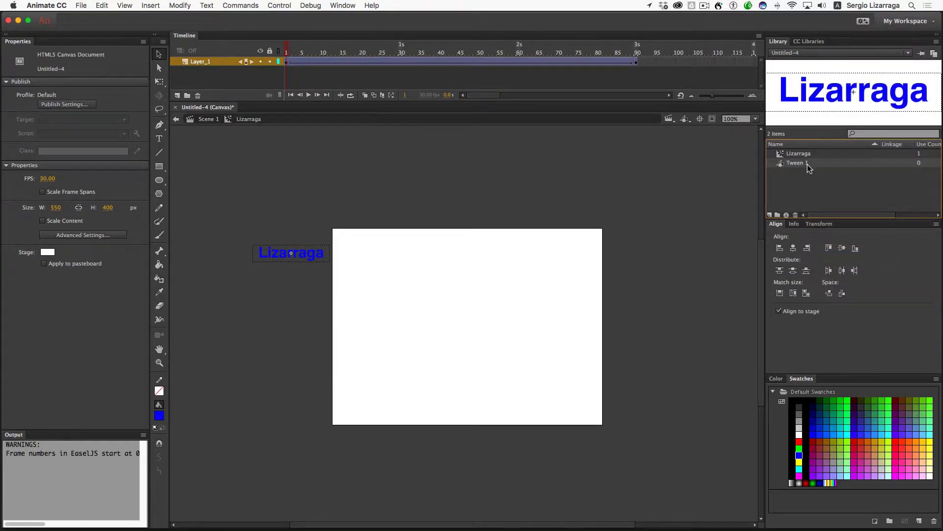
{"action": "left_click", "coordinate": [811, 177]}
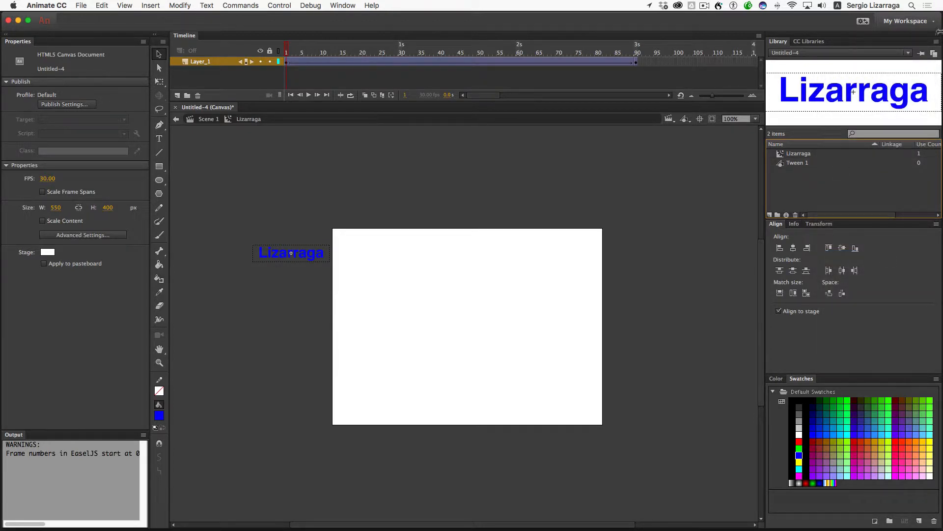
{"action": "left_click", "coordinate": [935, 41]}
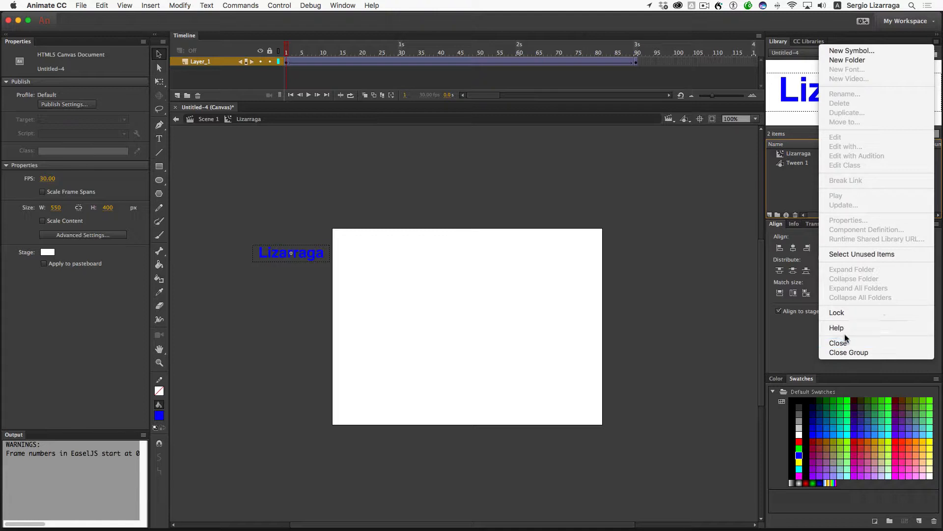
{"action": "left_click", "coordinate": [863, 255]}
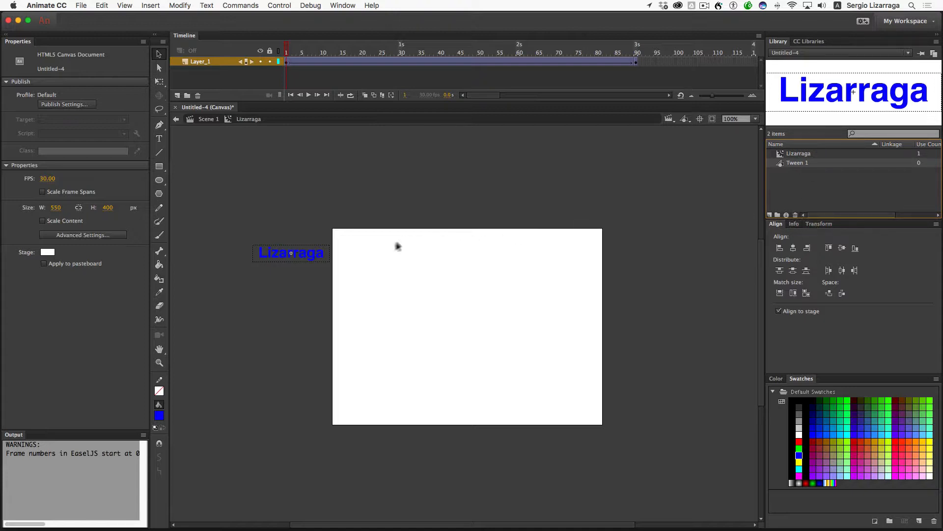
{"action": "left_click", "coordinate": [795, 215]}
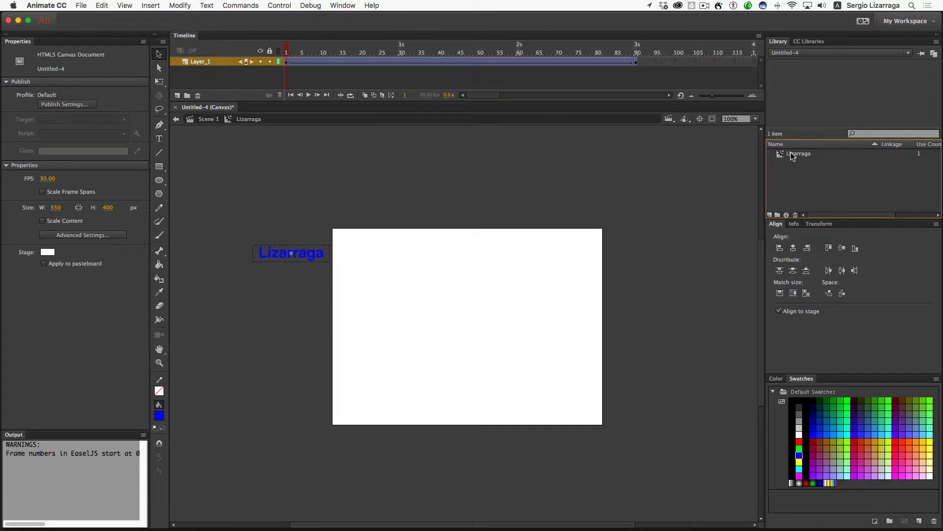
- Test the movie in the browser to check the animation without the Tween 1 symbol, and close the preview
{"action": "key", "text": "super+Return"}
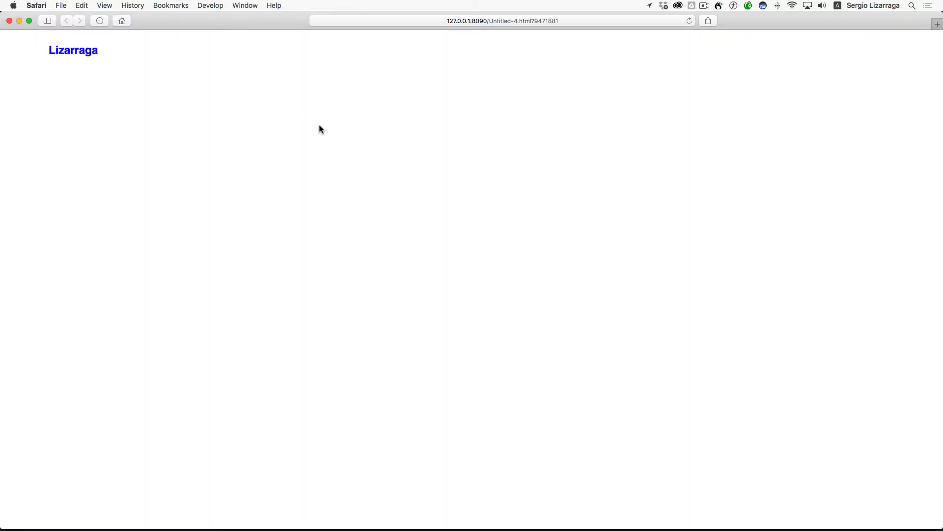
{"action": "left_click", "coordinate": [8, 21]}
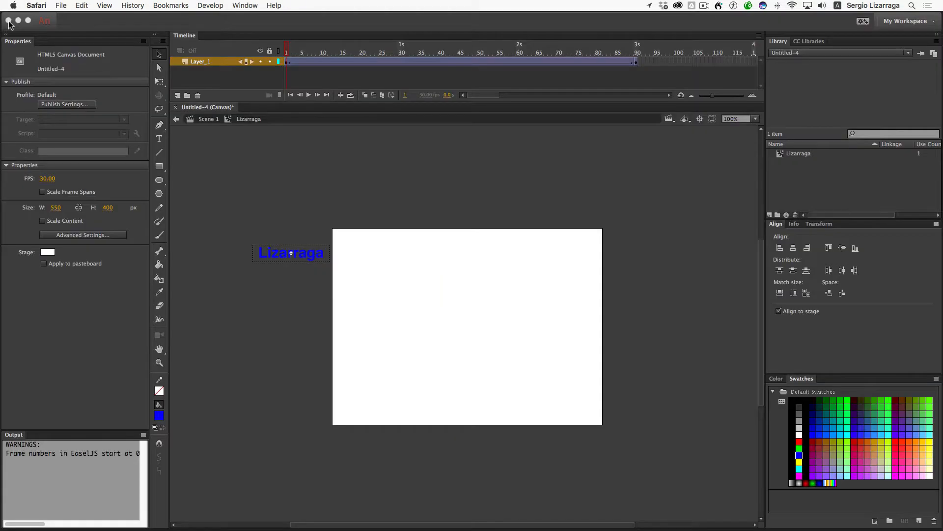
{"action": "left_click", "coordinate": [671, 186]}
- Duplicate the surname movie clip in the library as a Movie Clip named with the first name
{"action": "left_click", "coordinate": [781, 153]}
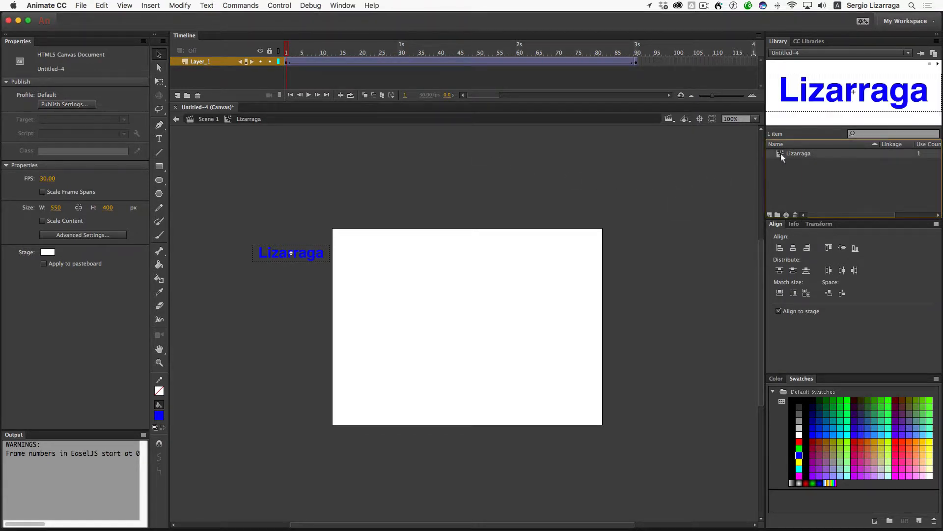
{"action": "right_click", "coordinate": [780, 153]}
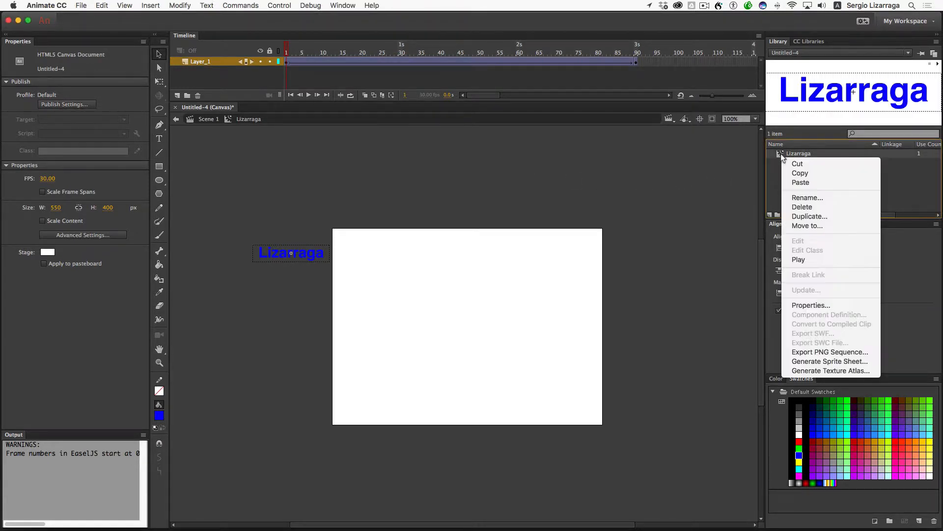
{"action": "left_click", "coordinate": [807, 216]}
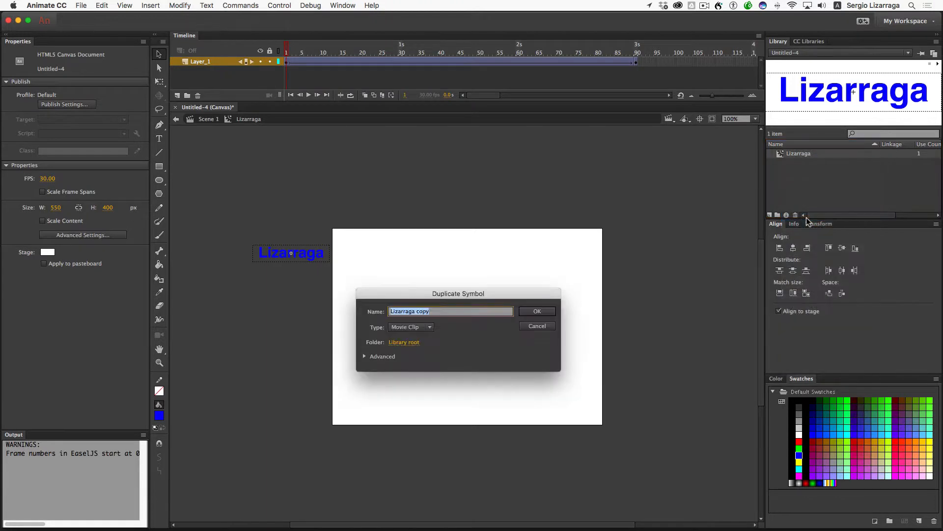
{"action": "type", "text": "Sergio"}
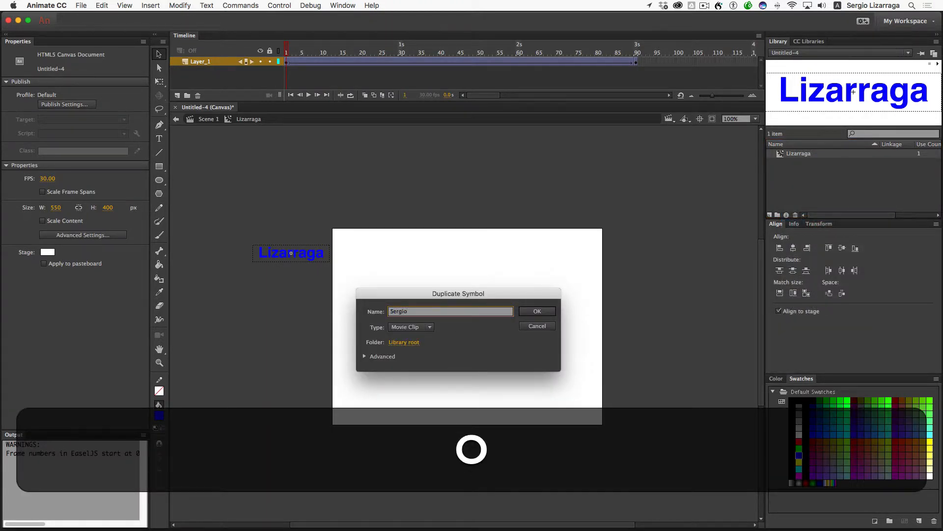
{"action": "left_click", "coordinate": [537, 311]}
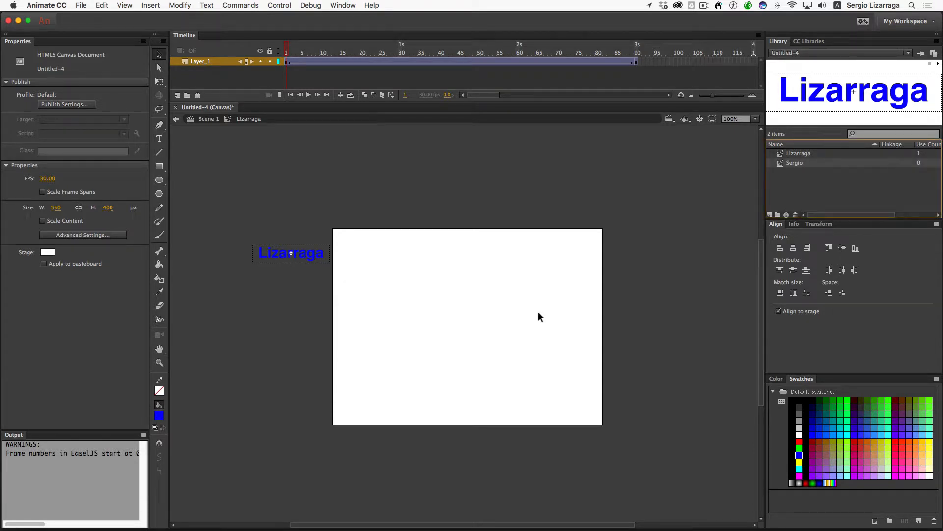
- Open the duplicated movie clip for editing and replace the surname text at frame 1 with the first name
{"action": "double_click", "coordinate": [782, 162]}
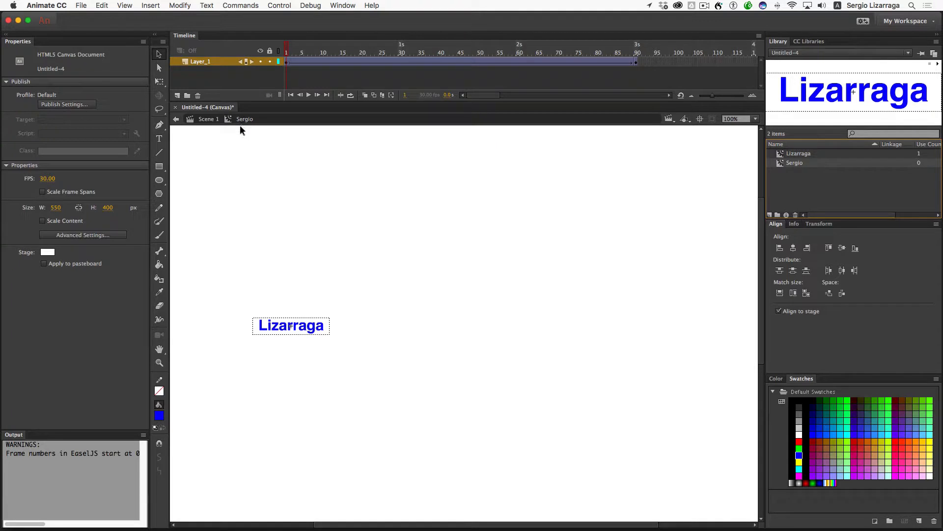
{"action": "double_click", "coordinate": [305, 329]}
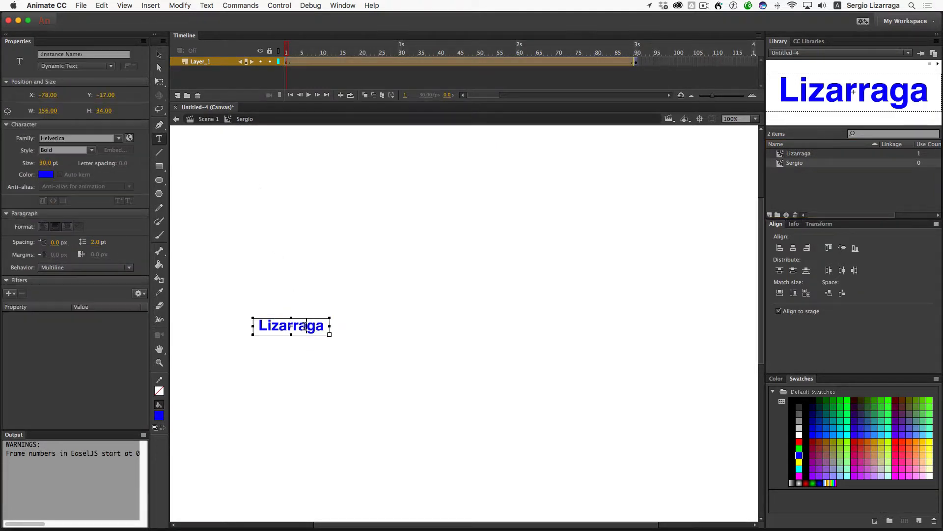
{"action": "key", "text": "super+a"}
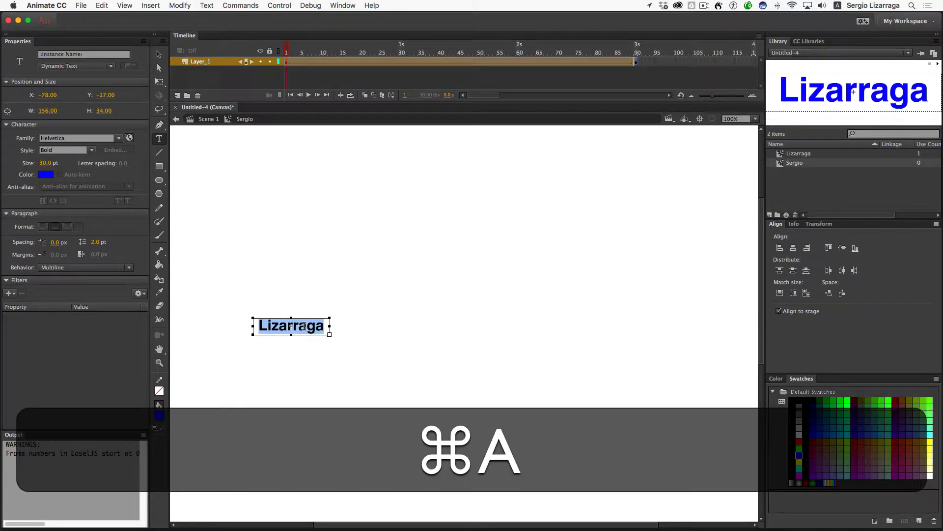
{"action": "type", "text": "Sergio"}
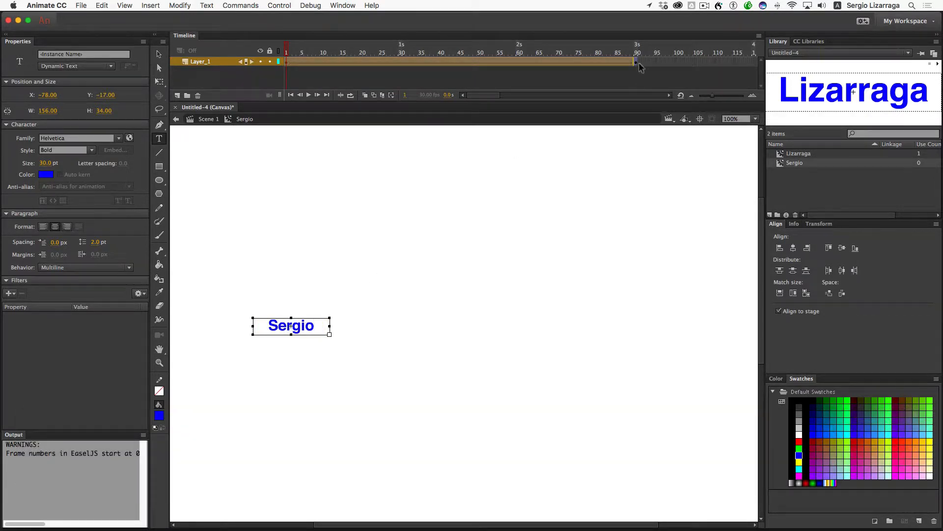
- Replace the surname text at frame 90 of the duplicated clip with the first name
{"action": "left_click", "coordinate": [637, 62]}
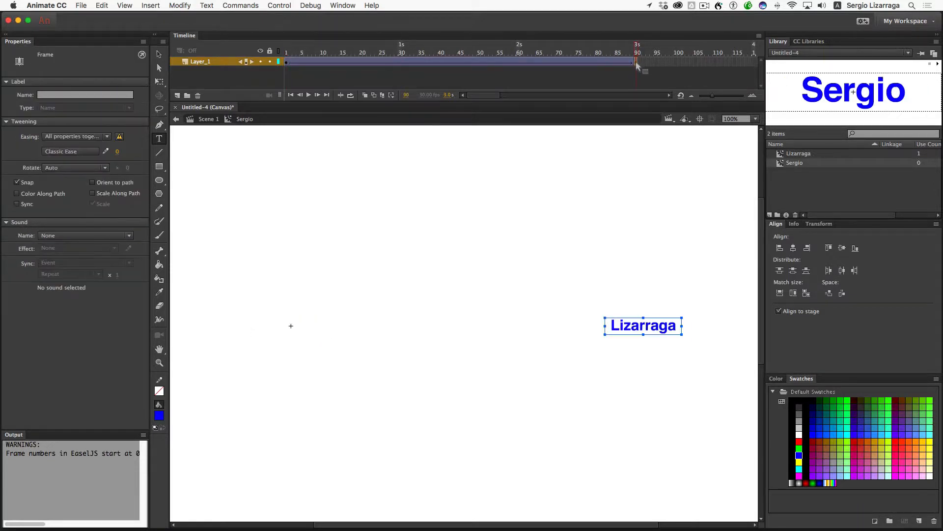
{"action": "double_click", "coordinate": [636, 325]}
{"action": "type", "text": "Sergio"}
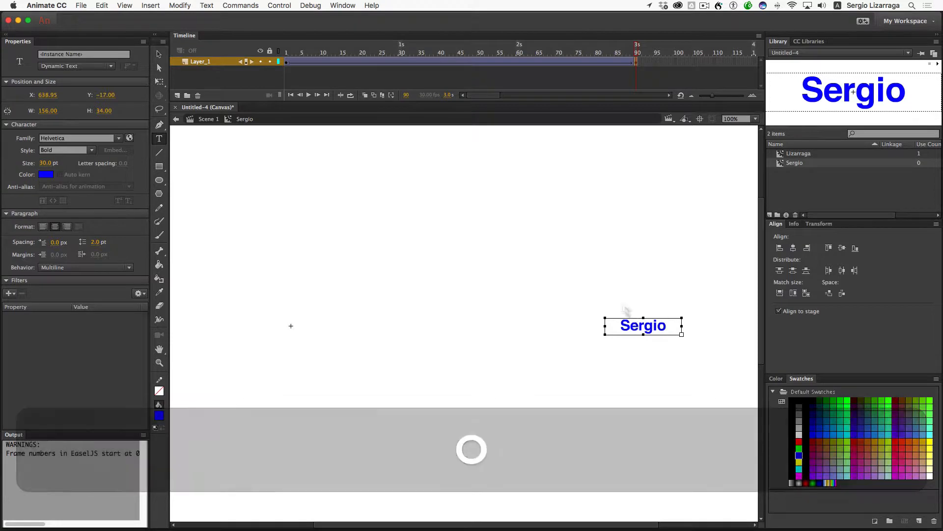
{"action": "left_click", "coordinate": [583, 275]}
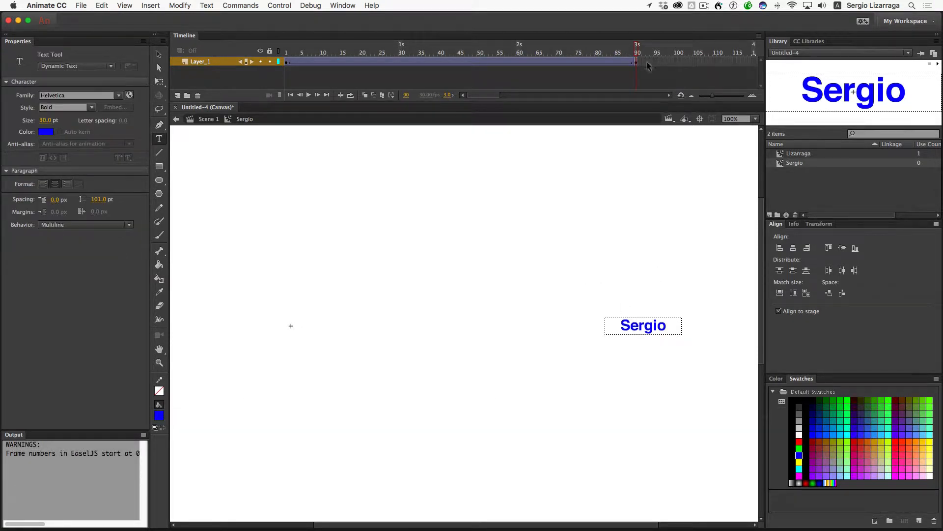
- Return to Scene 1 and place the first-name clip left of the stage below the surname, at X about -92 and Y about 194
{"action": "left_click", "coordinate": [629, 51]}
{"action": "left_click_drag", "start_coordinate": [629, 52], "coordinate": [254, 56]}
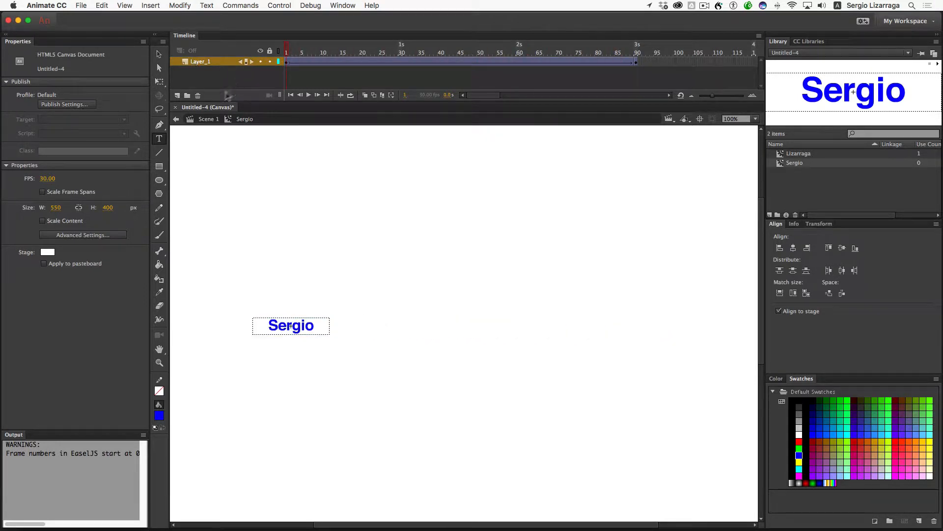
{"action": "left_click", "coordinate": [208, 119]}
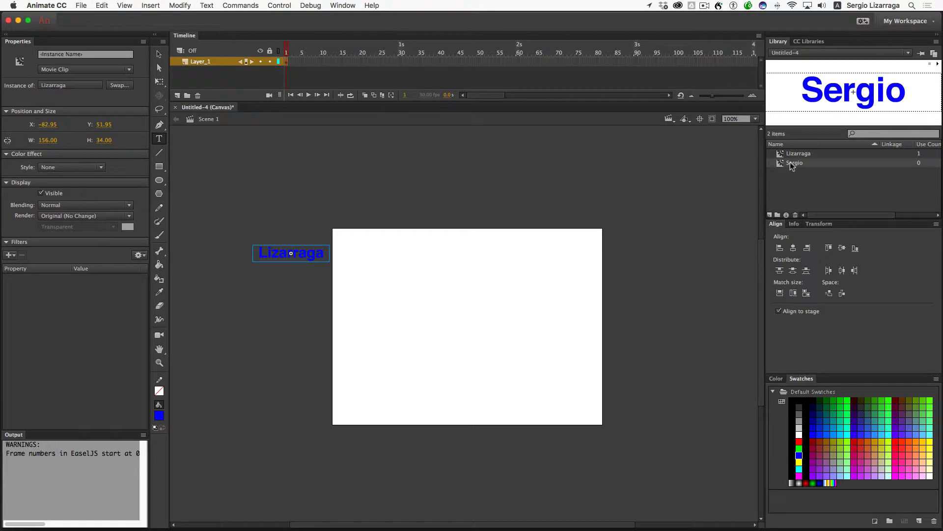
{"action": "left_click_drag", "start_coordinate": [780, 162], "coordinate": [288, 323]}
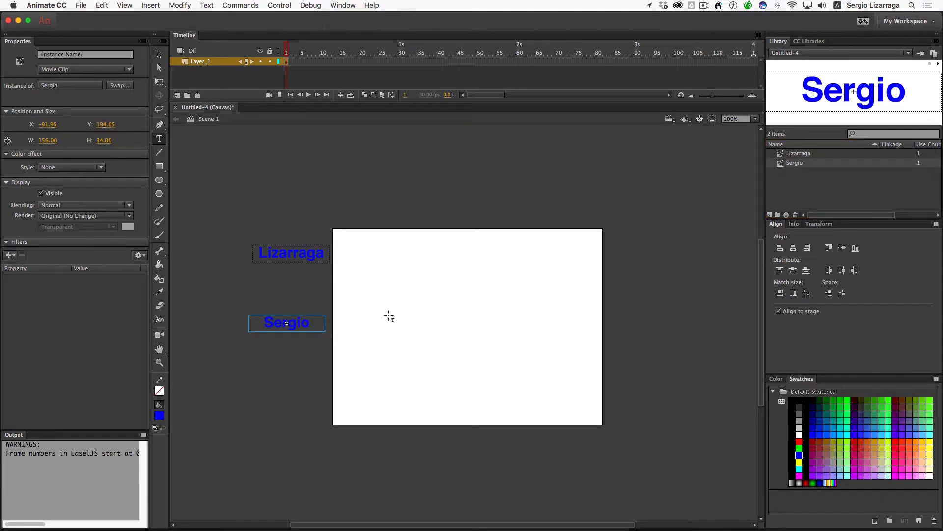
- Test the movie with both name clips in the browser and close the preview
{"action": "key", "text": "super+Return"}
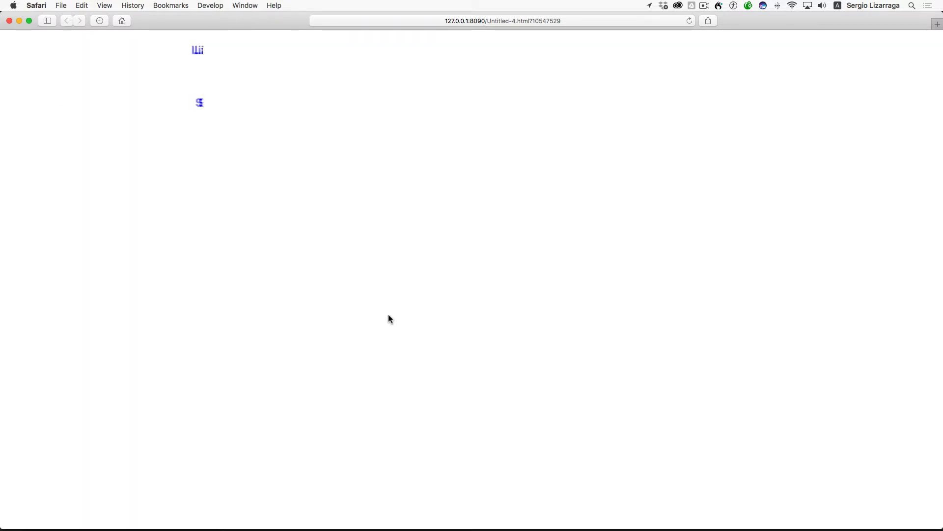
{"action": "key", "text": "super+w"}
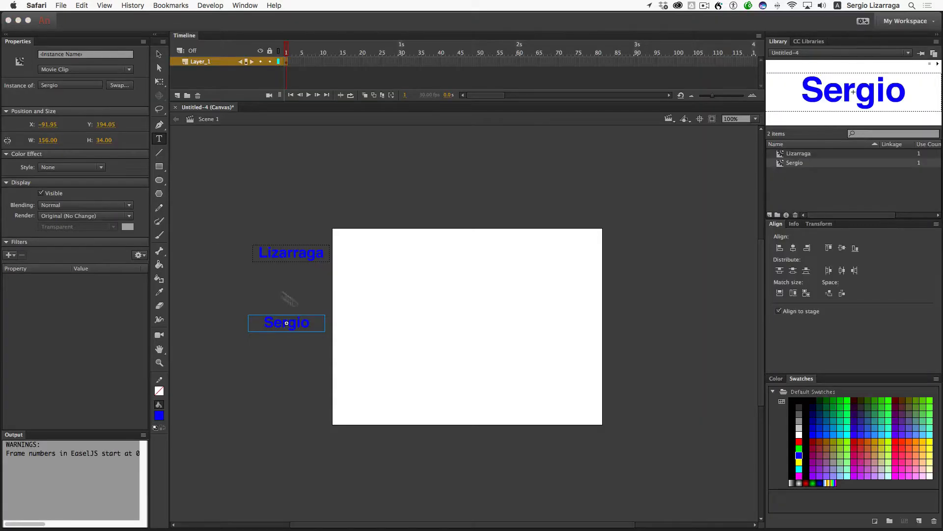
{"action": "left_click", "coordinate": [296, 325]}
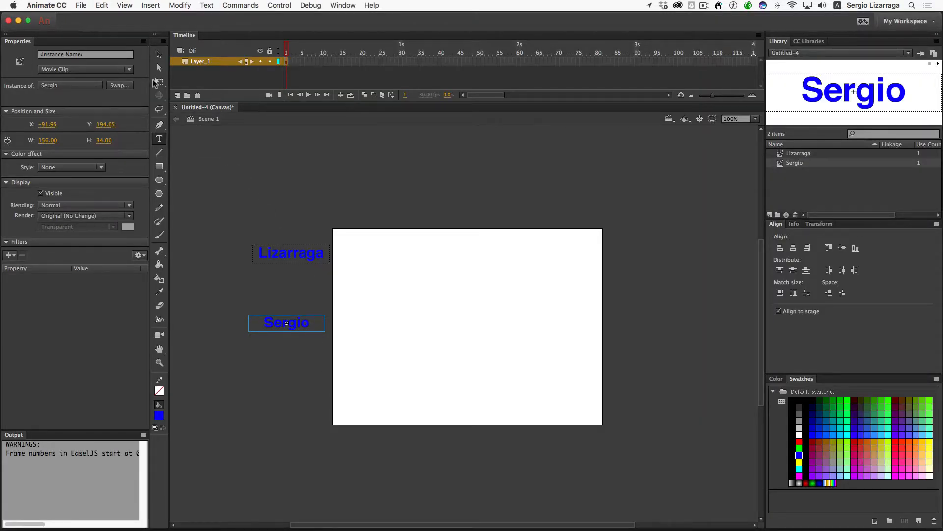
- Enlarge the first-name clip instance proportionally with Free Transform to about 308 by 67 px
{"action": "left_click", "coordinate": [159, 139]}
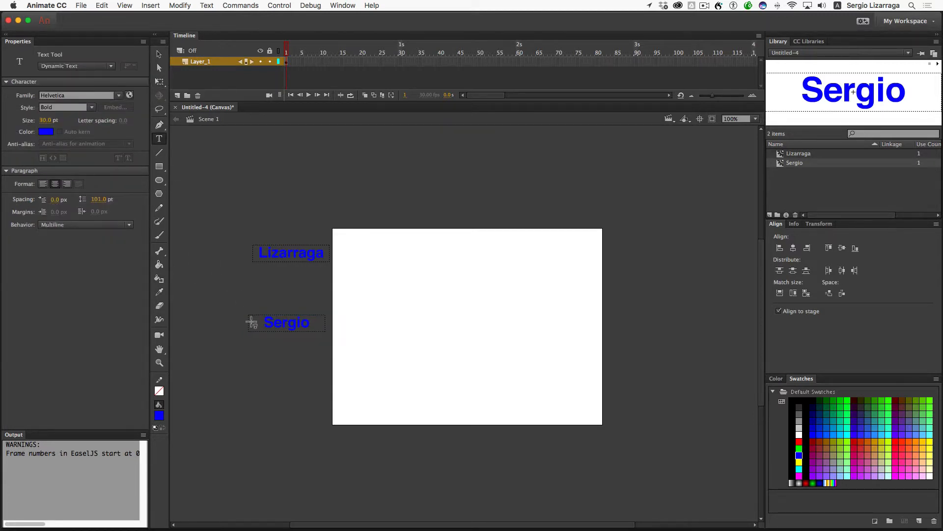
{"action": "left_click", "coordinate": [158, 53]}
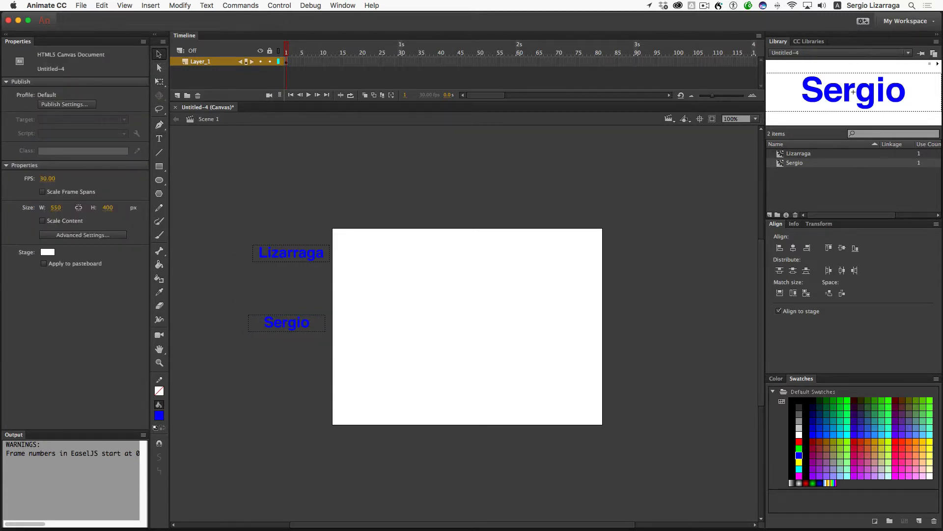
{"action": "left_click", "coordinate": [286, 322]}
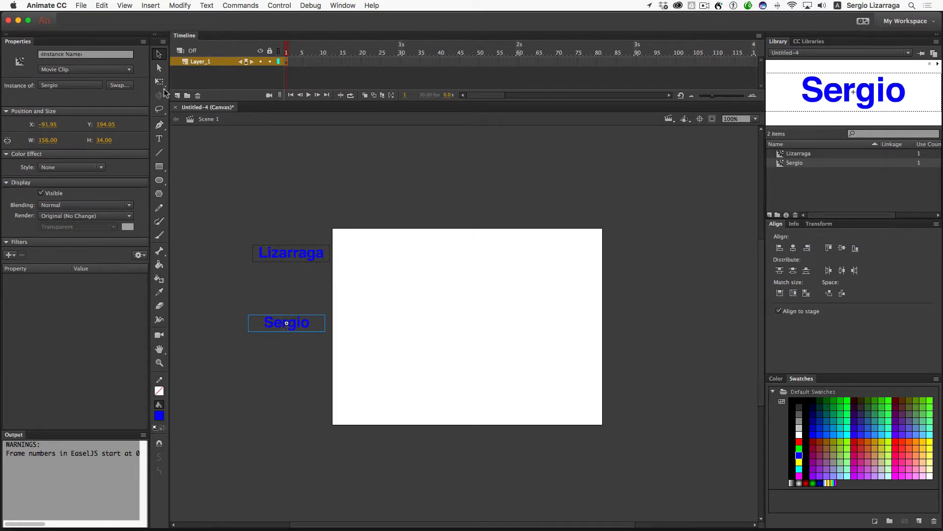
{"action": "left_click", "coordinate": [159, 81]}
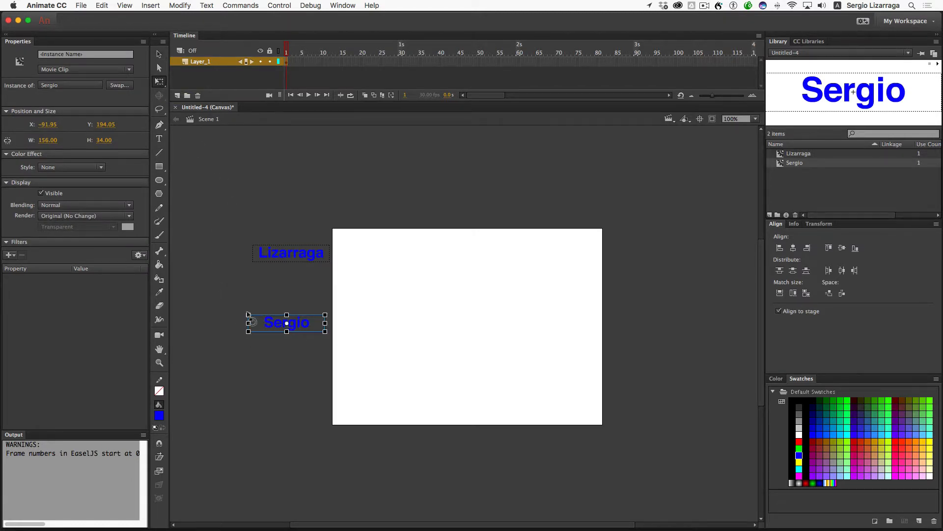
{"action": "left_click_drag", "start_coordinate": [252, 322], "coordinate": [171, 278]}
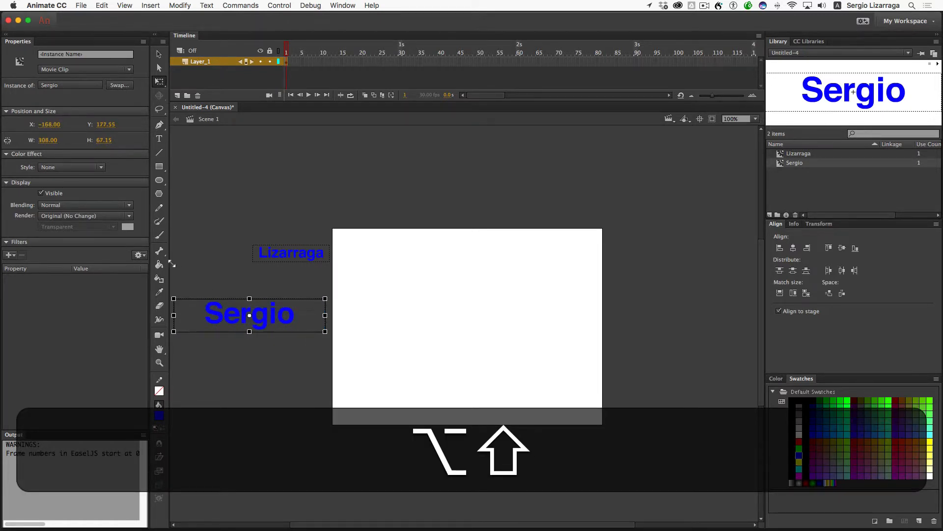
- Move the enlarged first-name clip farther left of the stage, to X about -284 and Y about 180, and test the movie in the browser
{"action": "left_click_drag", "start_coordinate": [298, 320], "coordinate": [236, 322]}
{"action": "key", "text": "super+Return"}
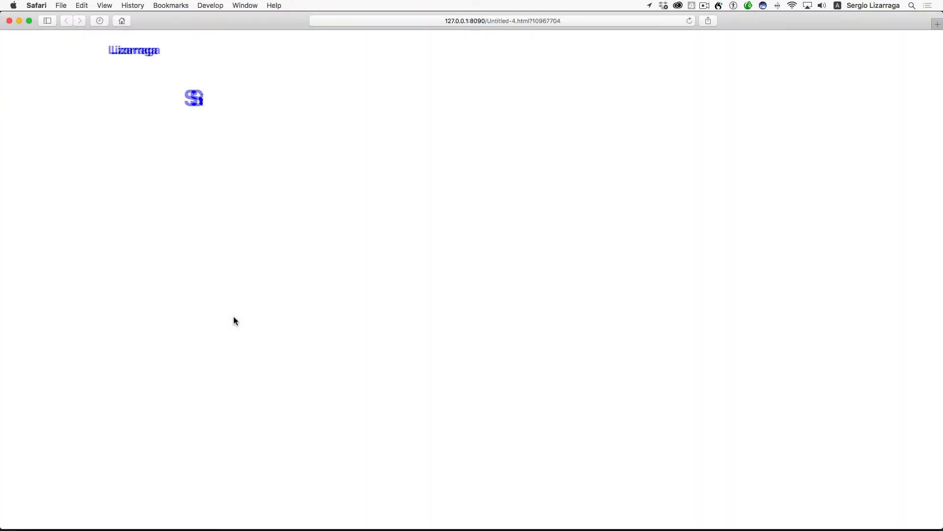
{"action": "left_click", "coordinate": [9, 21]}
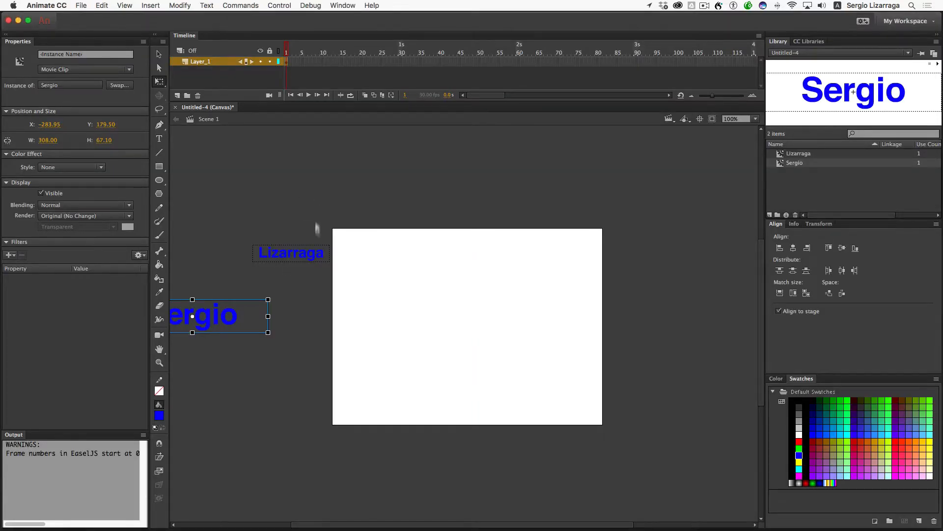
- Select both name clips beside the stage and enlarge them together proportionally to about 747 by 307 px overall
{"action": "left_click_drag", "start_coordinate": [309, 218], "coordinate": [208, 366]}
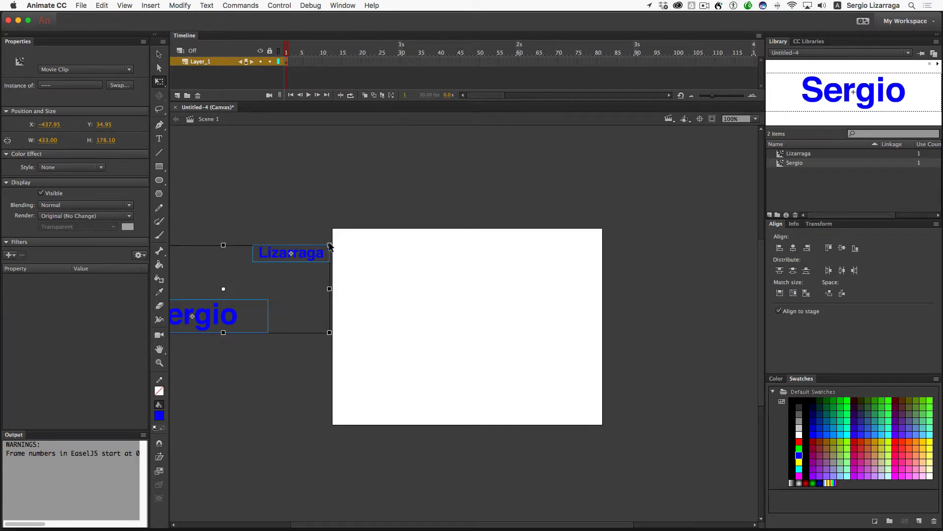
{"action": "key", "text": "shift"}
{"action": "left_click_drag", "start_coordinate": [329, 245], "coordinate": [376, 308]}
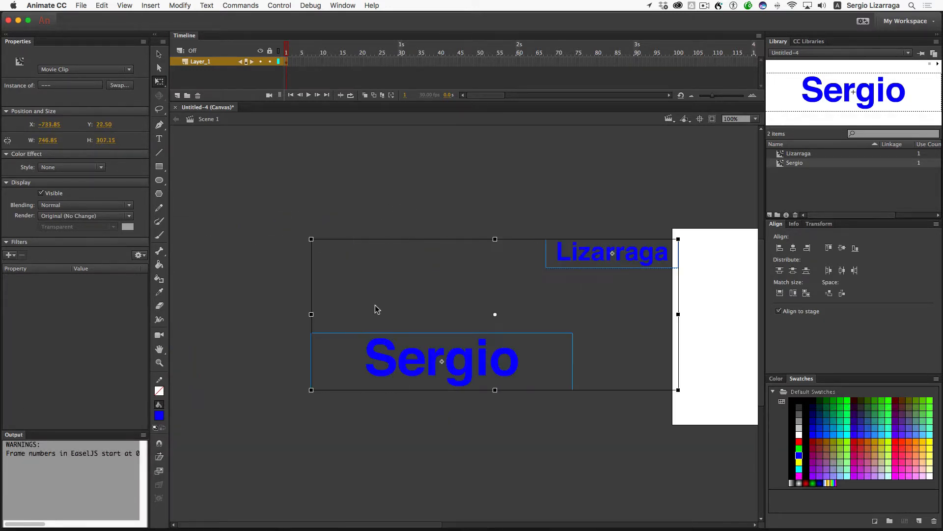
- Shrink only the first-name clip proportionally to about 422 by 92 px
{"action": "scroll", "coordinate": [376, 309], "scroll_direction": "right", "scroll_amount": 5}
{"action": "left_click", "coordinate": [322, 426]}
{"action": "left_click", "coordinate": [295, 378]}
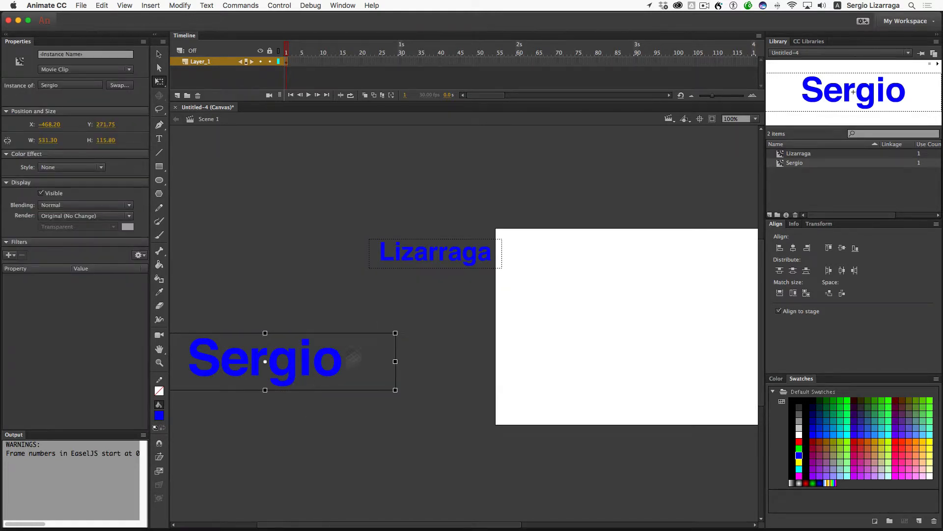
{"action": "key", "text": "shift"}
{"action": "mouse_move", "coordinate": [395, 332]}
{"action": "left_mouse_down"}
{"action": "mouse_move", "coordinate": [354, 347]}
{"action": "mouse_move", "coordinate": [381, 337]}
{"action": "left_mouse_up"}
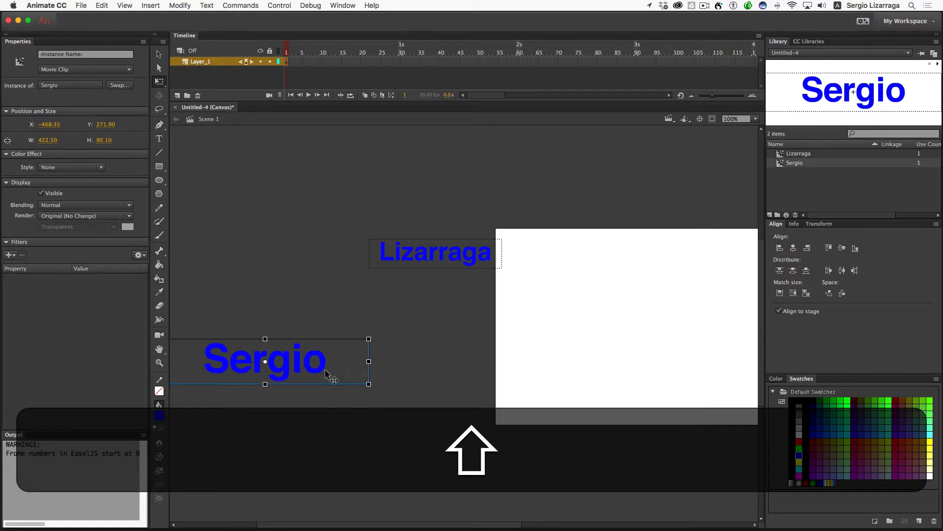
- Move the first-name clip up below the surname, to X about -288 and Y about 188, and test the movie in the browser
{"action": "left_click_drag", "start_coordinate": [300, 371], "coordinate": [388, 331]}
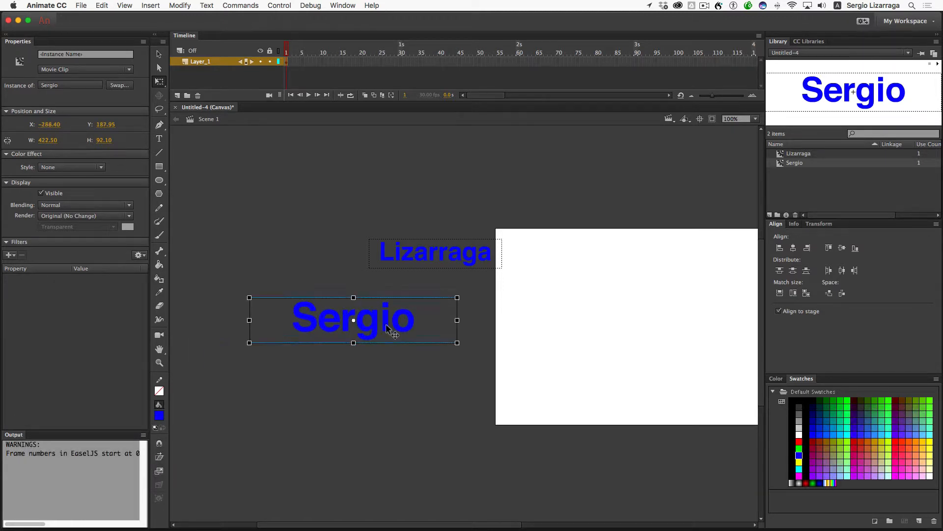
{"action": "key", "text": "super+Return"}
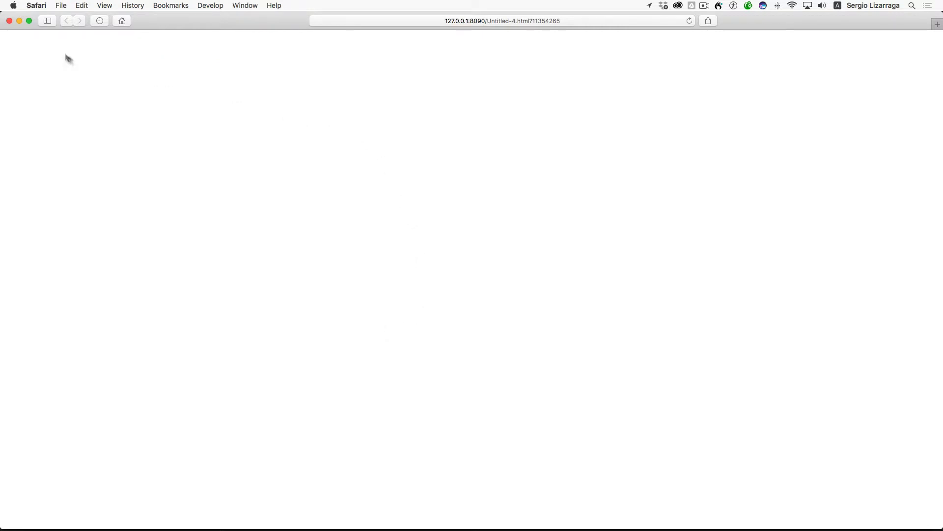
{"action": "left_click", "coordinate": [8, 20]}
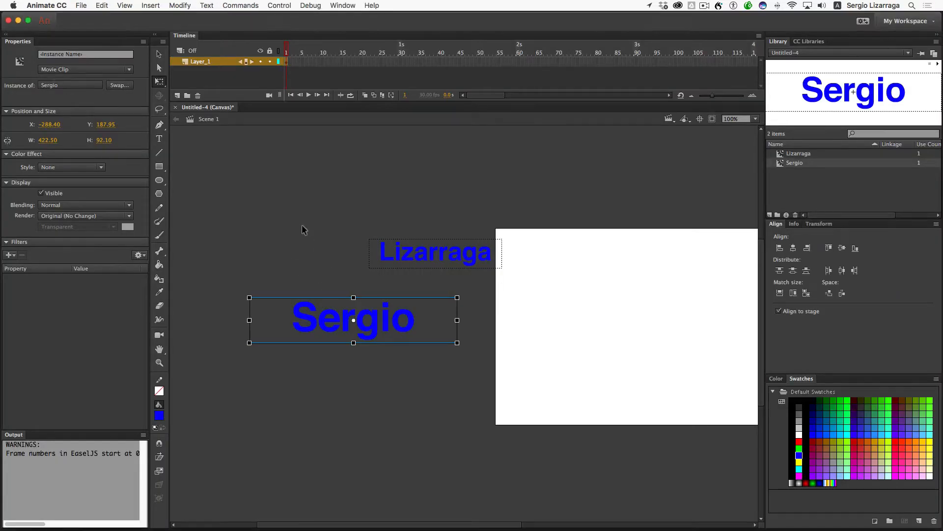
- Apply an Alpha color effect of 60% to both name clips
{"action": "left_click_drag", "start_coordinate": [304, 181], "coordinate": [446, 397]}
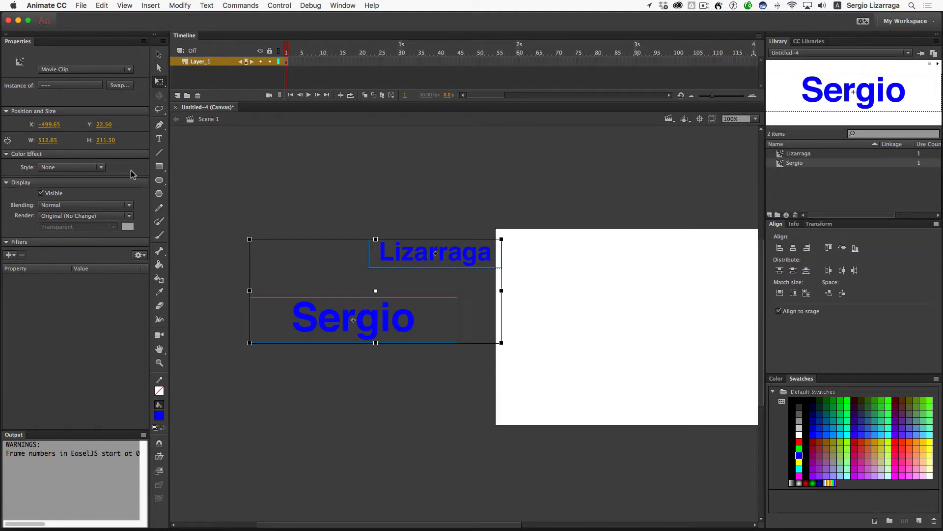
{"action": "left_click", "coordinate": [101, 168]}
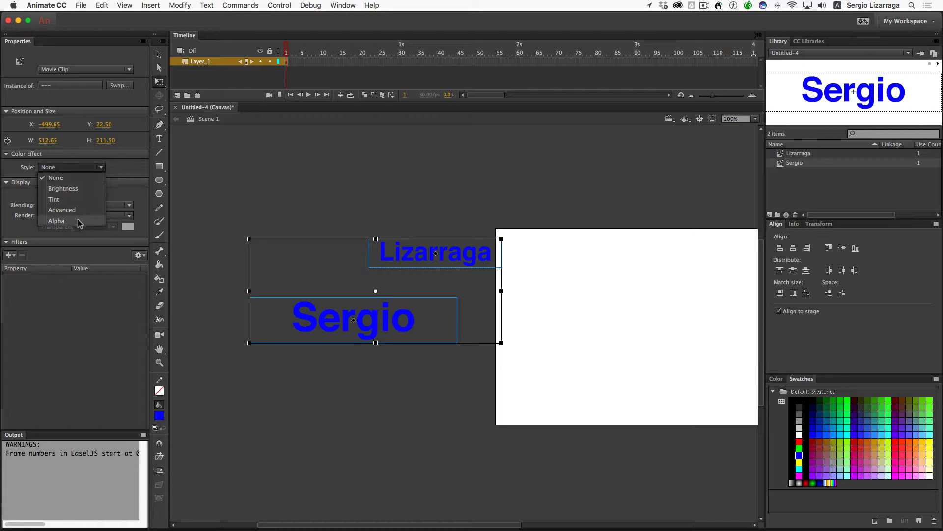
{"action": "left_click", "coordinate": [57, 221]}
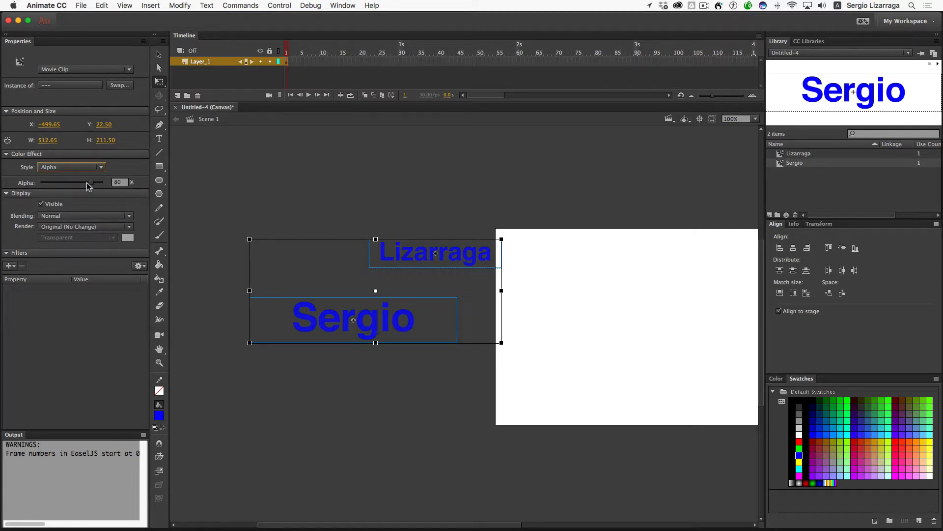
{"action": "left_click_drag", "start_coordinate": [87, 182], "coordinate": [82, 189]}
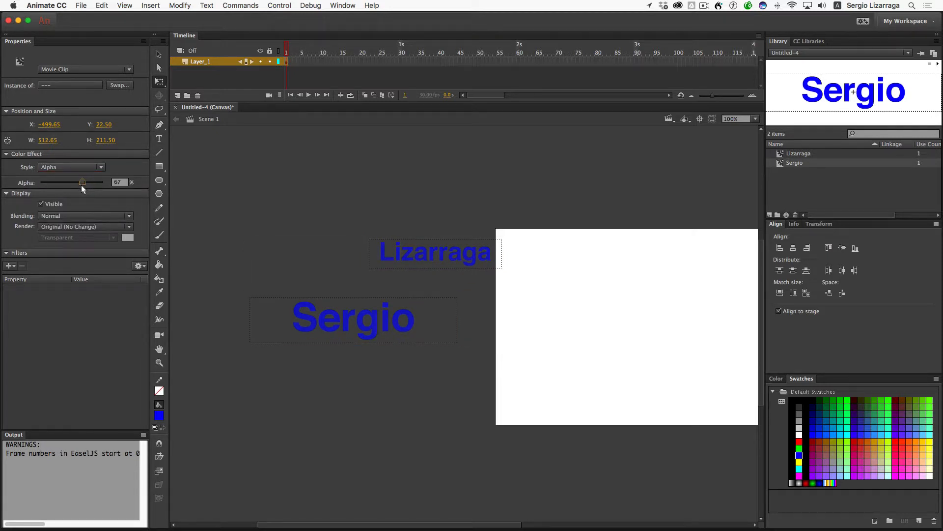
{"action": "left_click", "coordinate": [117, 183]}
{"action": "type", "text": "60"}
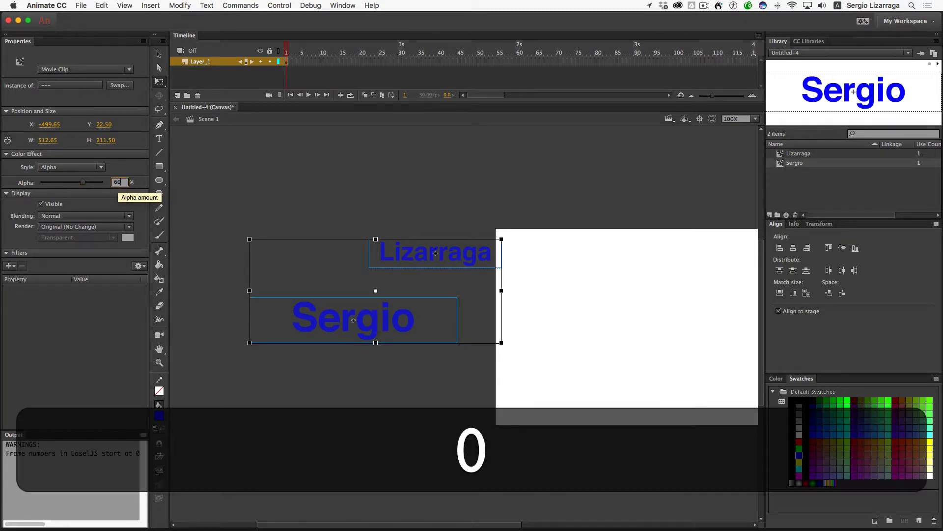
{"action": "key", "text": "Return"}
{"action": "left_click", "coordinate": [242, 356]}
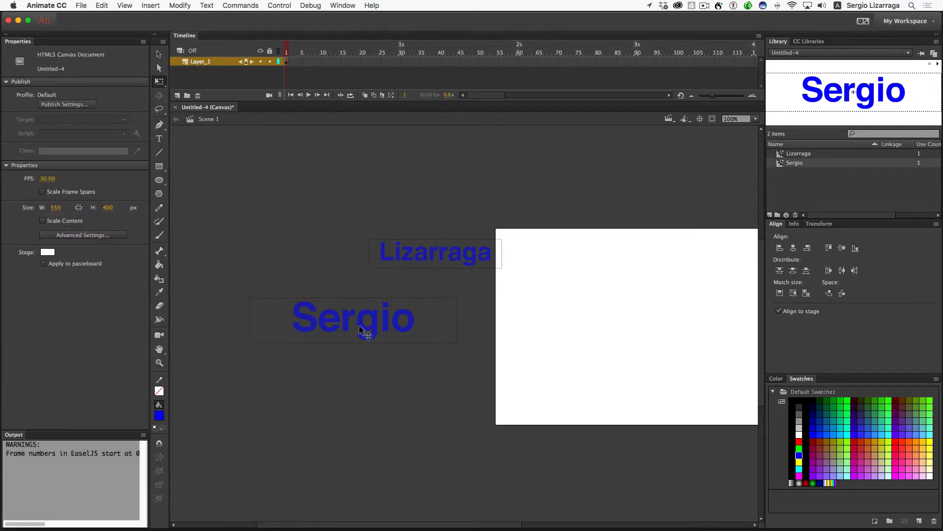
- Test the movie with the first-name clip overlapping the surname, and return it below the surname at X about -323 and Y about 161
{"action": "left_click_drag", "start_coordinate": [366, 321], "coordinate": [344, 273]}
{"action": "key", "text": "super+Return"}
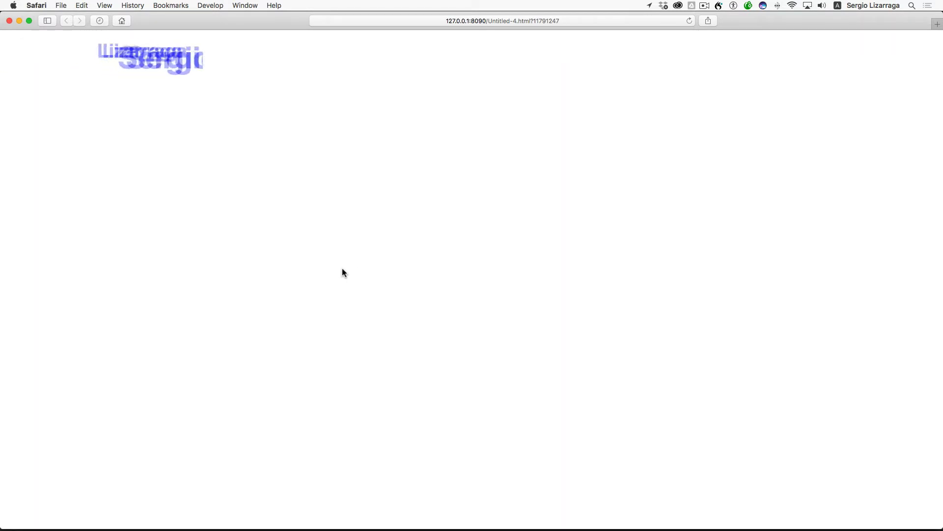
{"action": "left_click", "coordinate": [10, 20]}
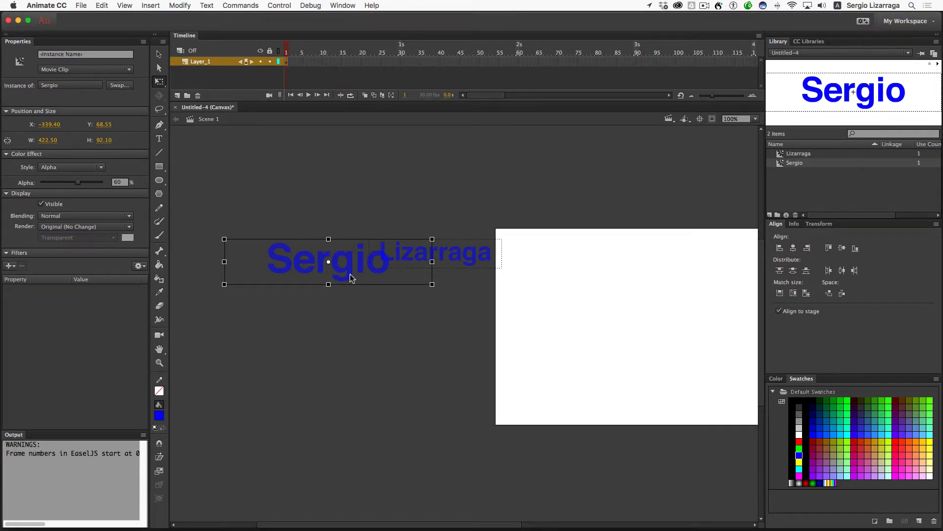
{"action": "left_click_drag", "start_coordinate": [350, 273], "coordinate": [359, 328]}
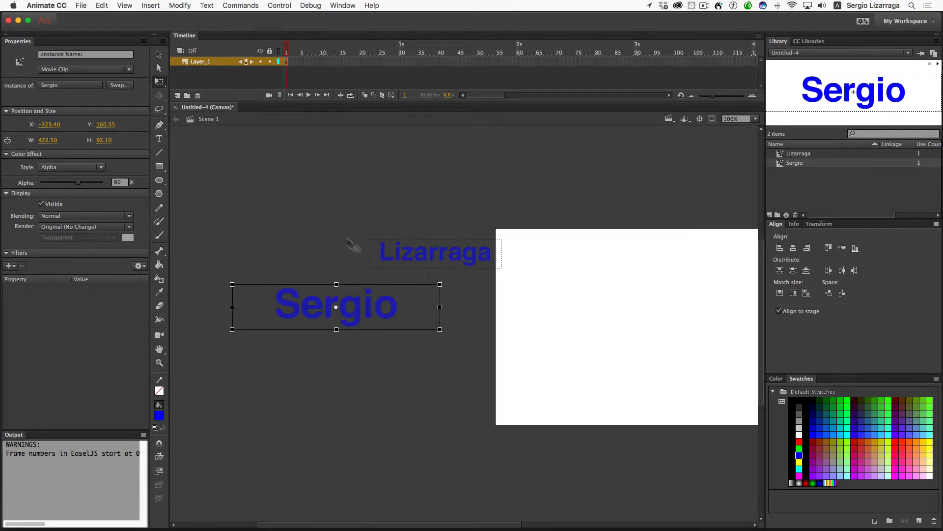
- Duplicate both name clips lower beside the stage and enlarge the copies proportionally to about 716 by 241 px overall
{"action": "key", "text": "super+a"}
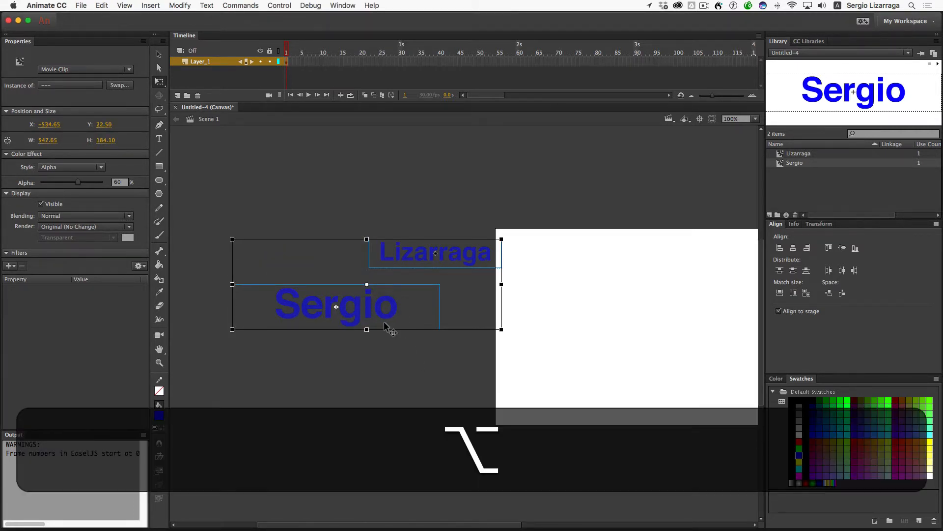
{"action": "left_click_drag", "start_coordinate": [378, 319], "coordinate": [378, 382]}
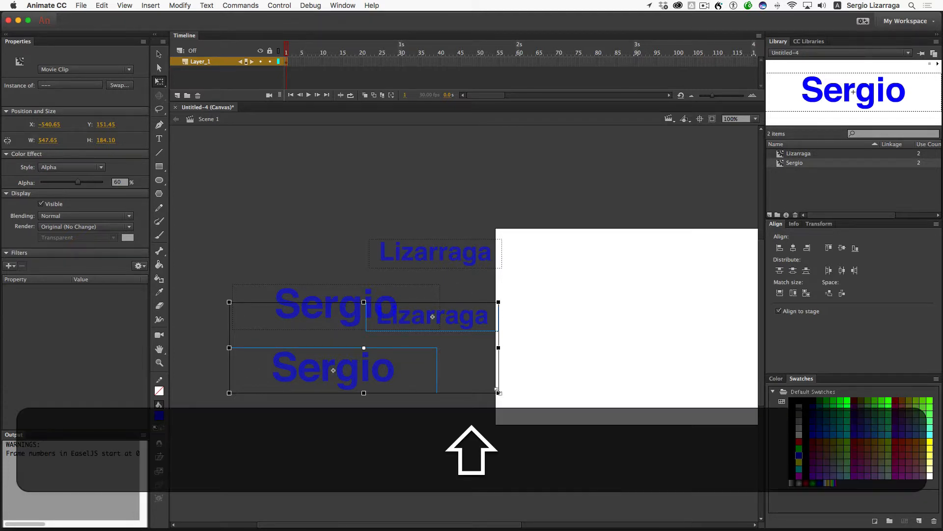
{"action": "left_click_drag", "start_coordinate": [499, 393], "coordinate": [541, 415]}
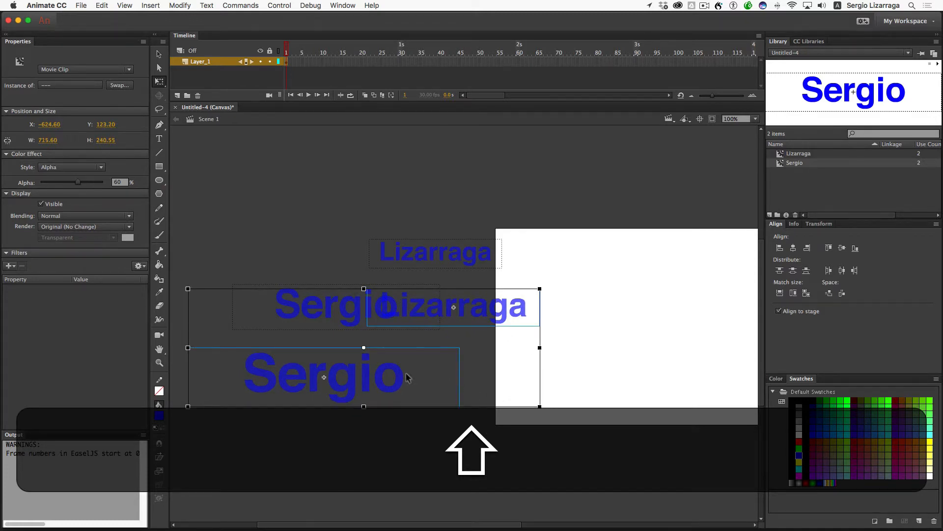
- Reposition the two enlarged copies, with the surname copy at X about -329 and Y about 218, and test the movie in the browser
{"action": "left_click_drag", "start_coordinate": [392, 376], "coordinate": [432, 389]}
{"action": "left_click", "coordinate": [394, 413]}
{"action": "left_click_drag", "start_coordinate": [462, 286], "coordinate": [377, 345]}
{"action": "key", "text": "super+Return"}
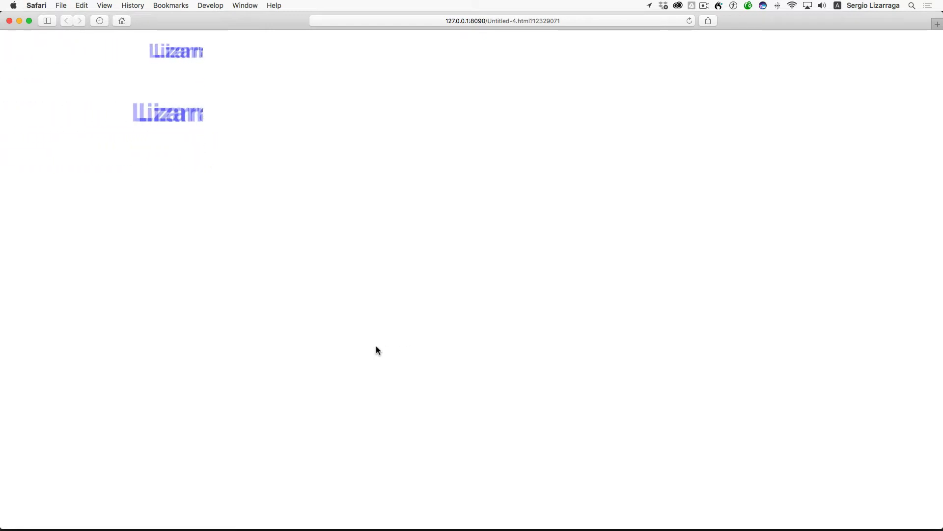
{"action": "left_click", "coordinate": [10, 21]}
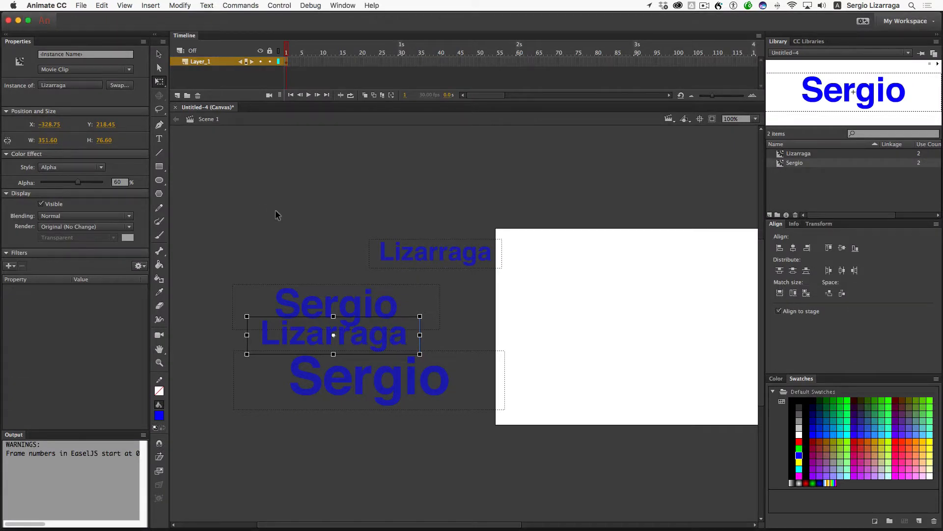
- Spread out the clips: larger surname at about (-220, 230), larger first name at about (-307, 313), smaller first name at about (-360, 138)
{"action": "left_click", "coordinate": [782, 154]}
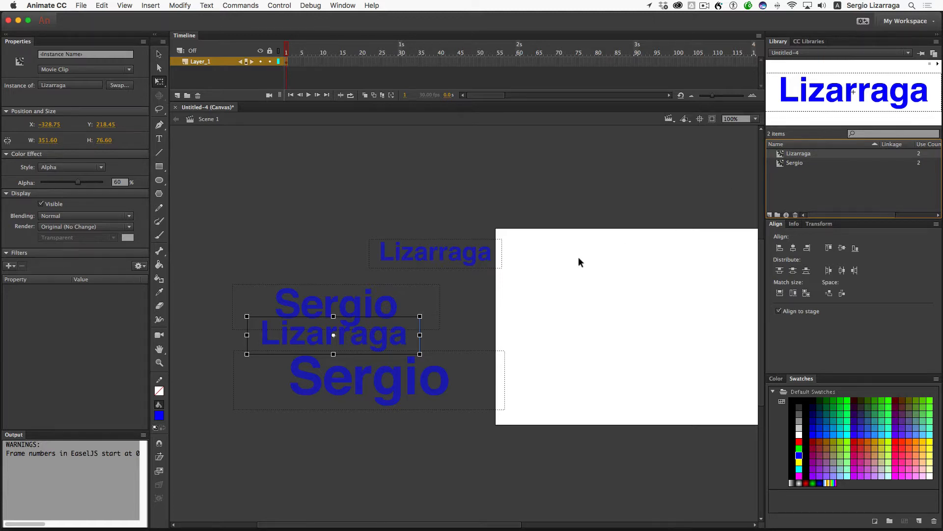
{"action": "scroll", "coordinate": [579, 257], "scroll_direction": "right", "scroll_amount": 3}
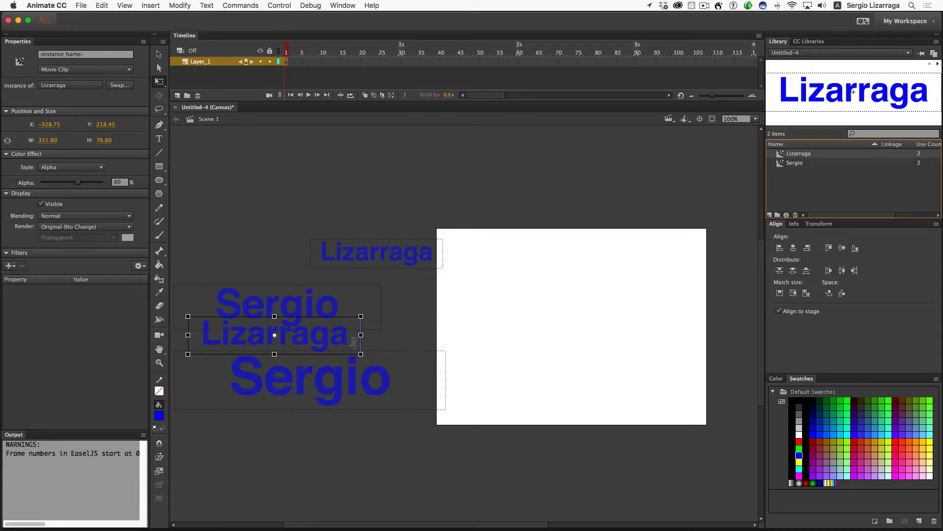
{"action": "left_click_drag", "start_coordinate": [336, 340], "coordinate": [377, 341]}
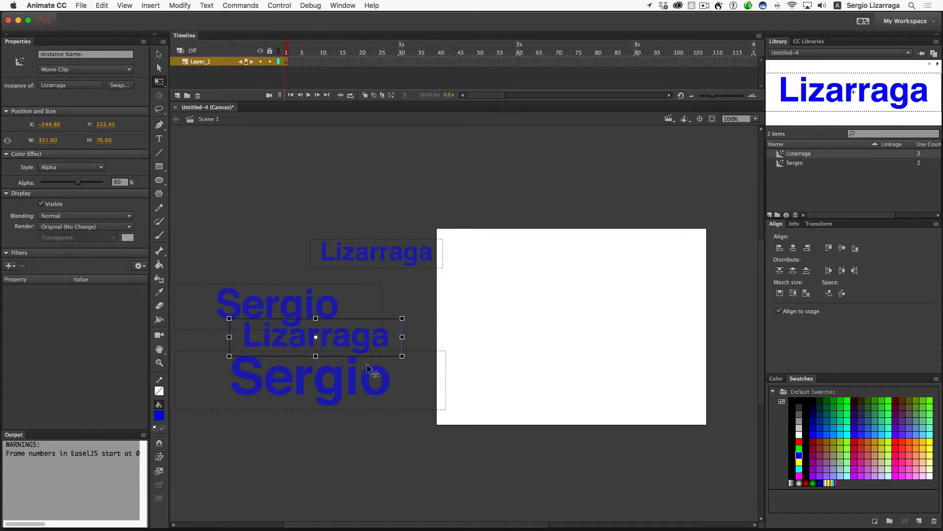
{"action": "left_click_drag", "start_coordinate": [349, 385], "coordinate": [317, 391]}
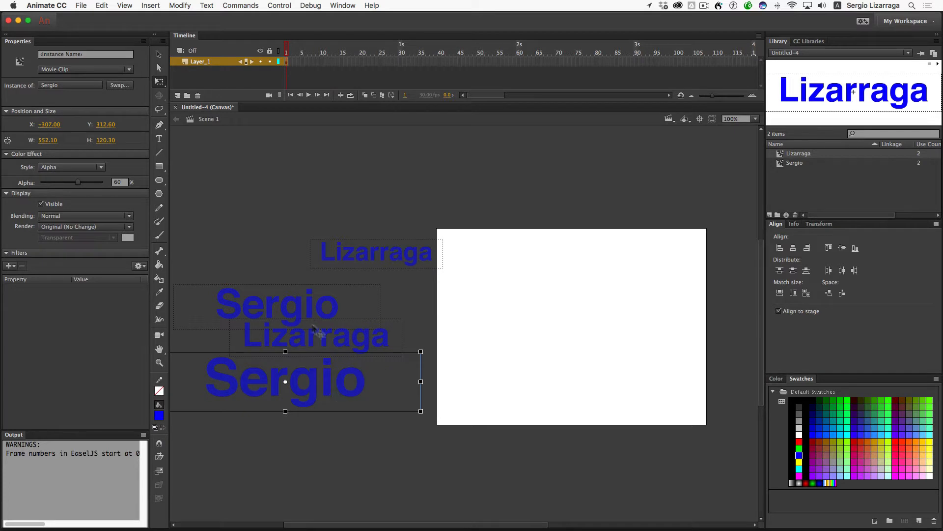
{"action": "left_click", "coordinate": [294, 300]}
{"action": "left_click_drag", "start_coordinate": [293, 301], "coordinate": [275, 294]}
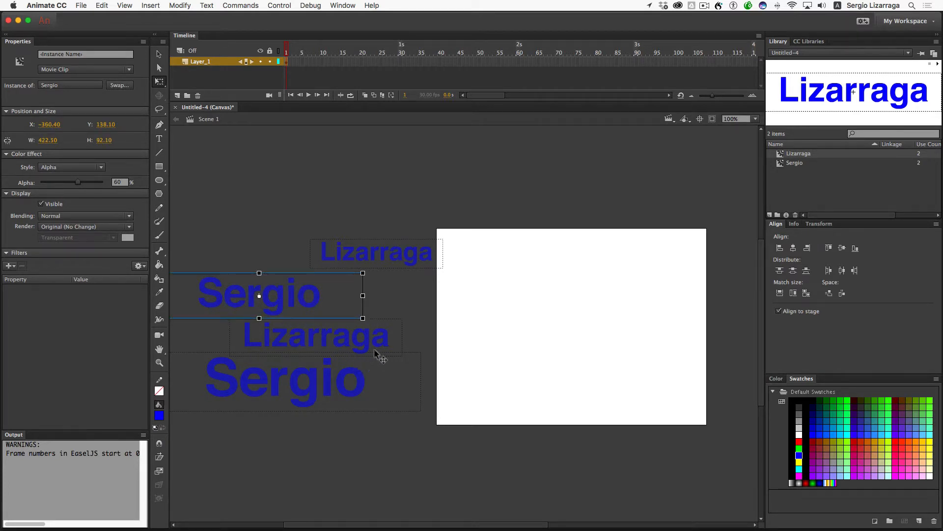
{"action": "left_click_drag", "start_coordinate": [367, 344], "coordinate": [378, 346]}
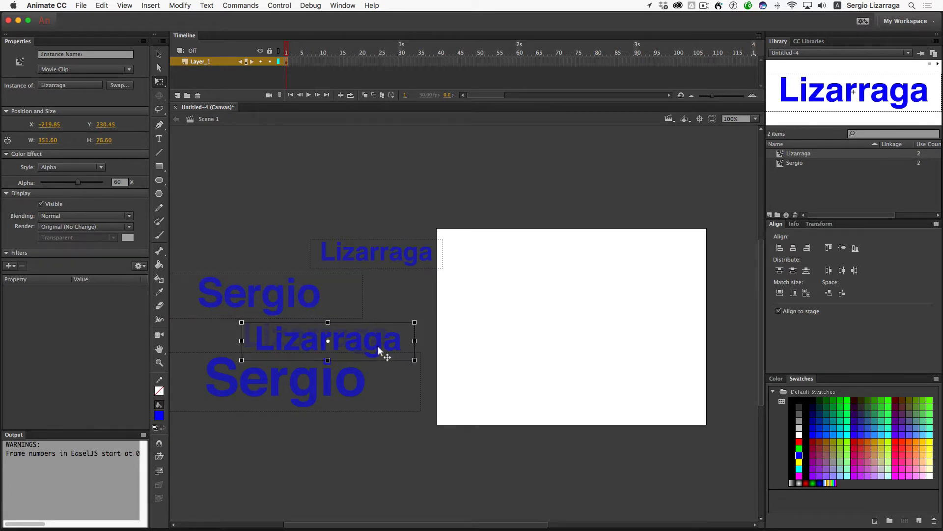
- Duplicate the first-name library symbol as a movie clip named csuf
{"action": "left_click", "coordinate": [783, 163]}
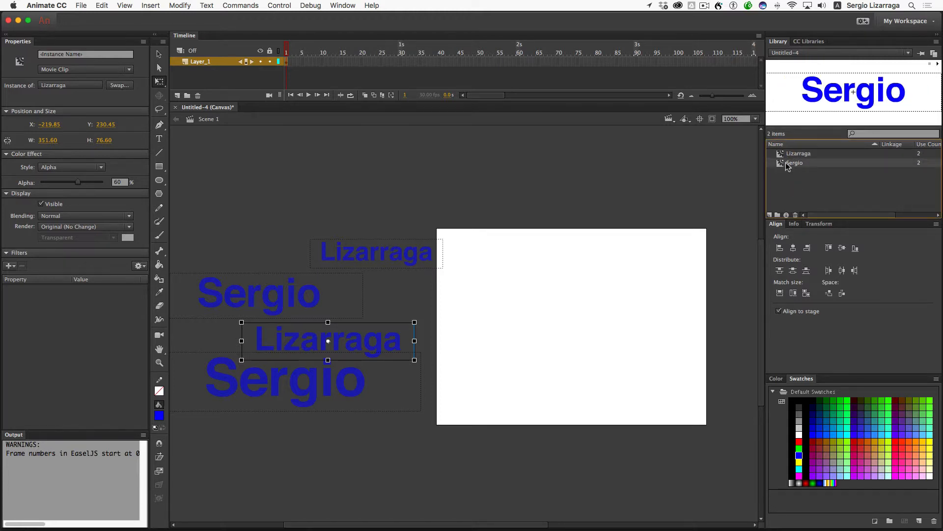
{"action": "right_click", "coordinate": [781, 165]}
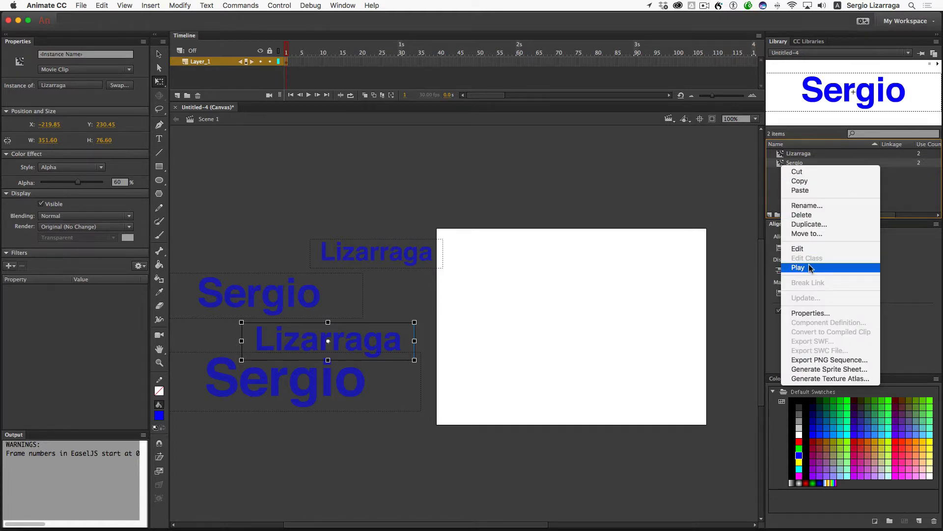
{"action": "left_click", "coordinate": [810, 224]}
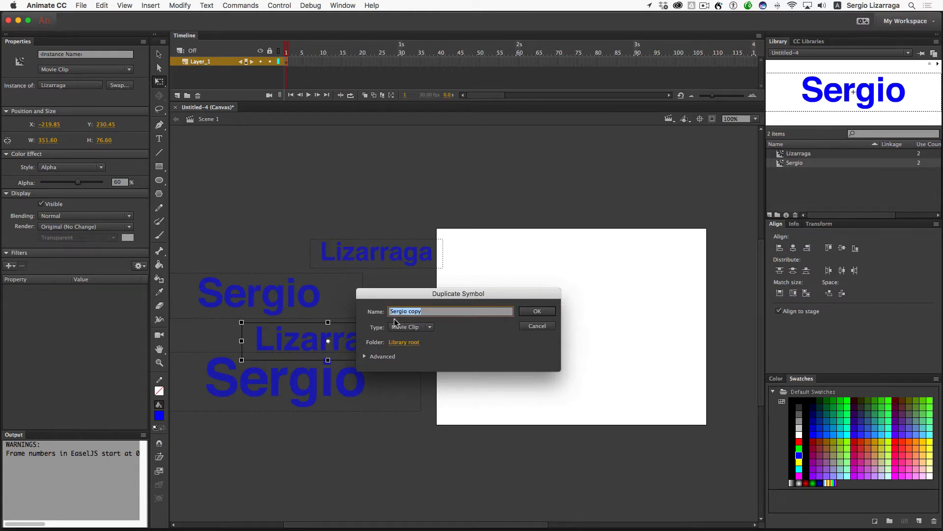
{"action": "type", "text": "c"}
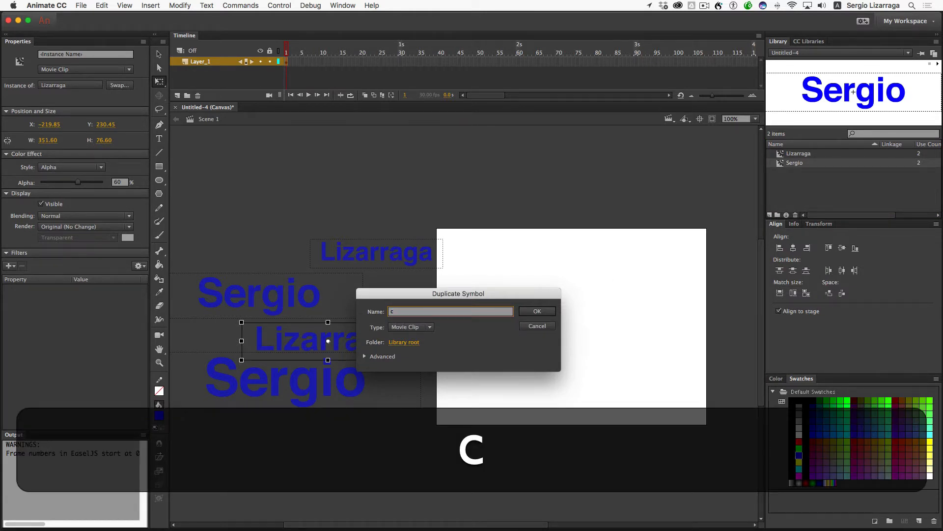
{"action": "type", "text": "suf"}
{"action": "key", "text": "Return"}
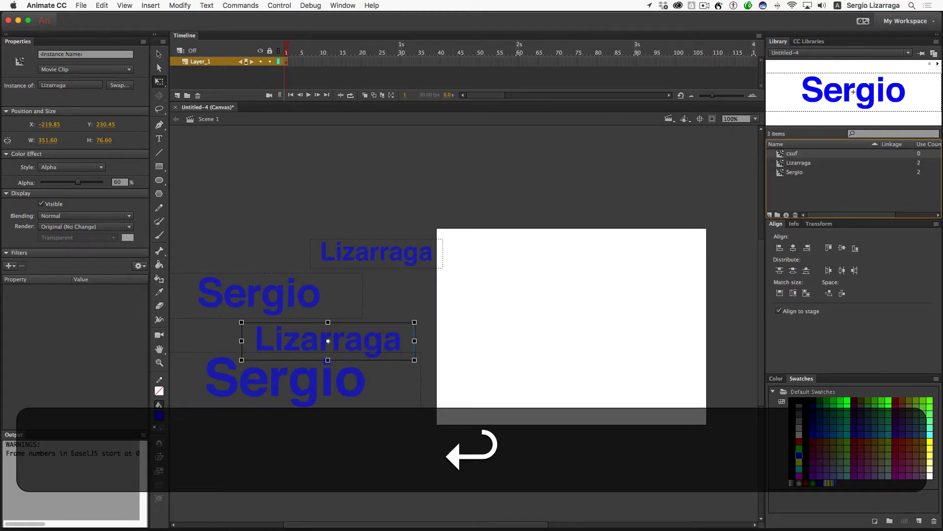
- Open the csuf symbol for editing and replace its first-frame text with csuf
{"action": "double_click", "coordinate": [794, 153]}
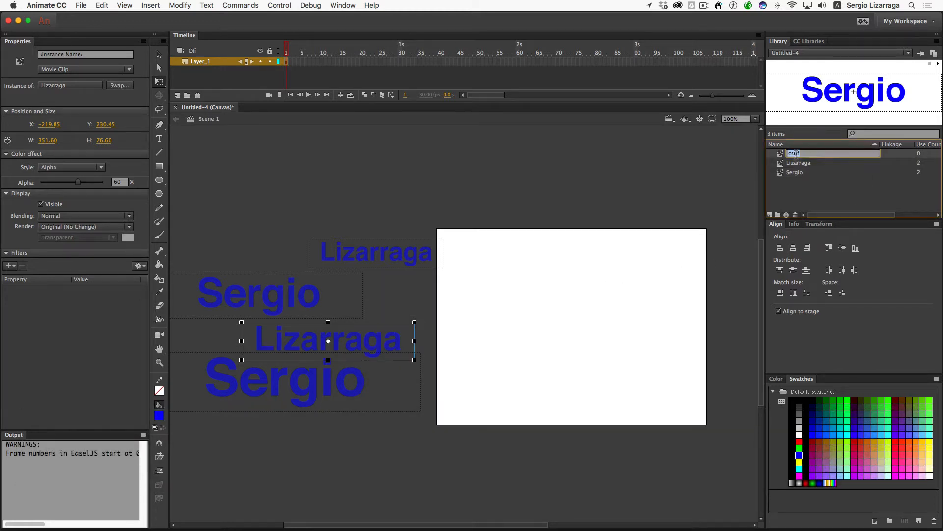
{"action": "double_click", "coordinate": [784, 154]}
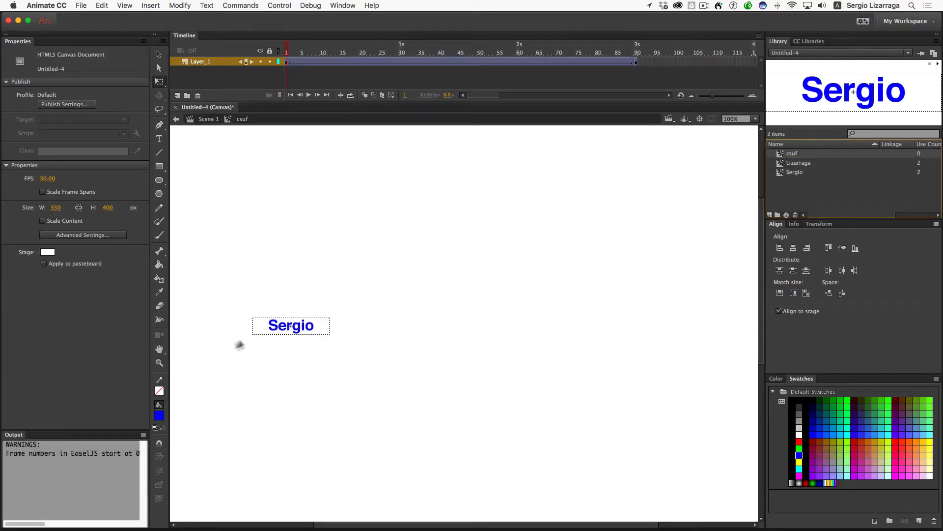
{"action": "double_click", "coordinate": [278, 325]}
{"action": "key", "text": "super+a"}
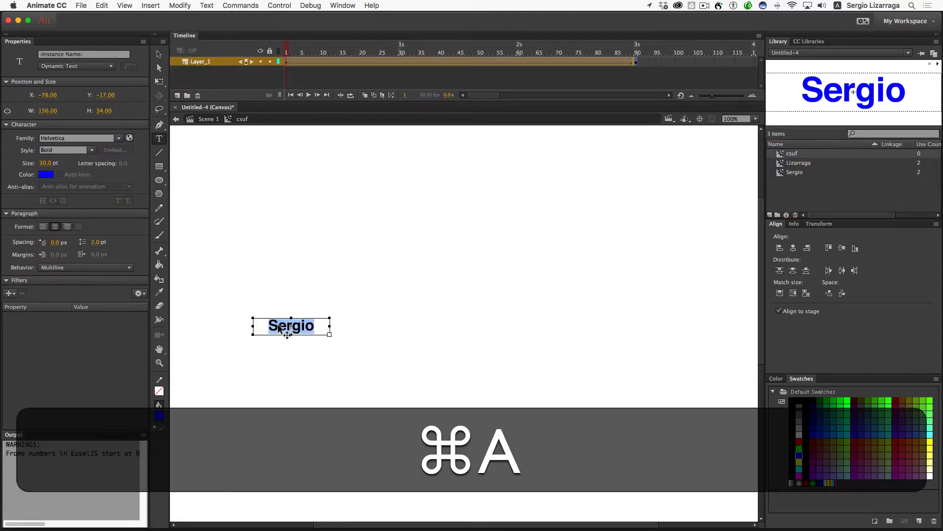
{"action": "type", "text": "csuf"}
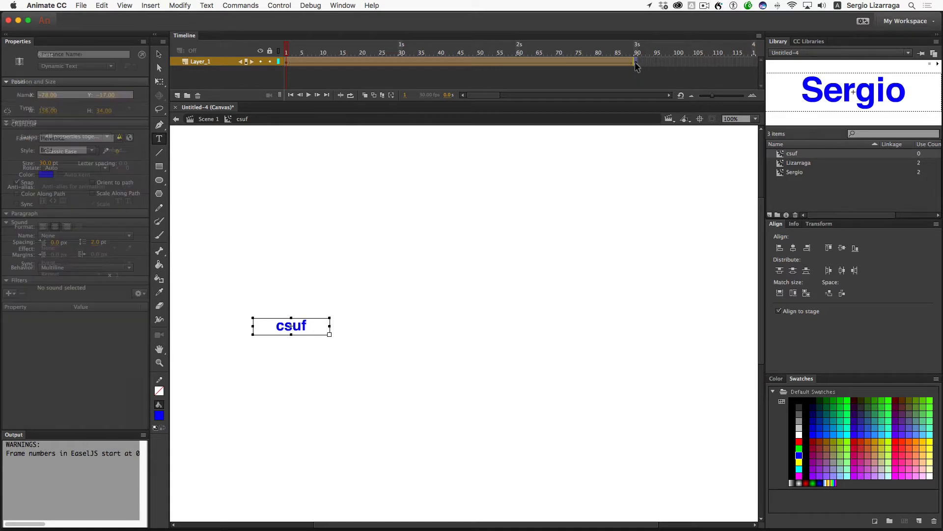
- Replace the text in the symbol's frame 90 keyframe with csuf and return to Scene 1
{"action": "left_click", "coordinate": [637, 62]}
{"action": "left_click", "coordinate": [633, 325]}
{"action": "double_click", "coordinate": [634, 326]}
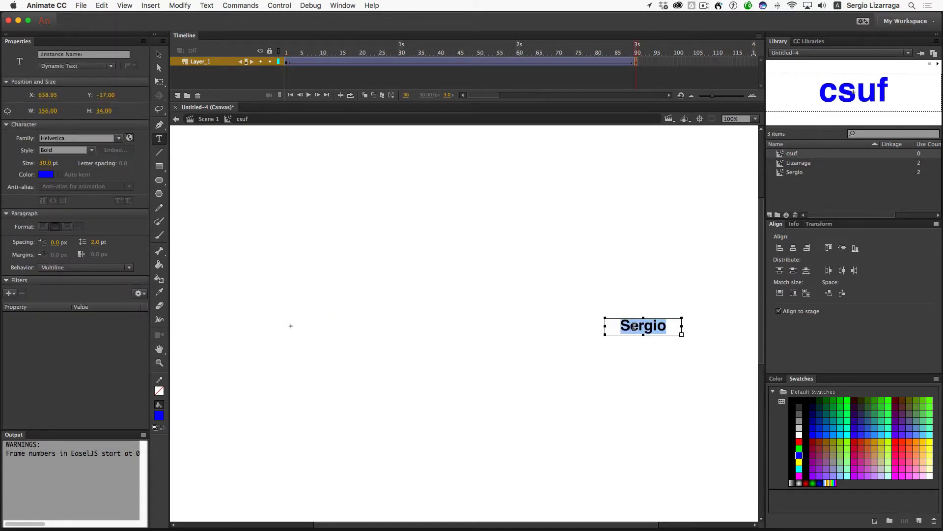
{"action": "type", "text": "csuf"}
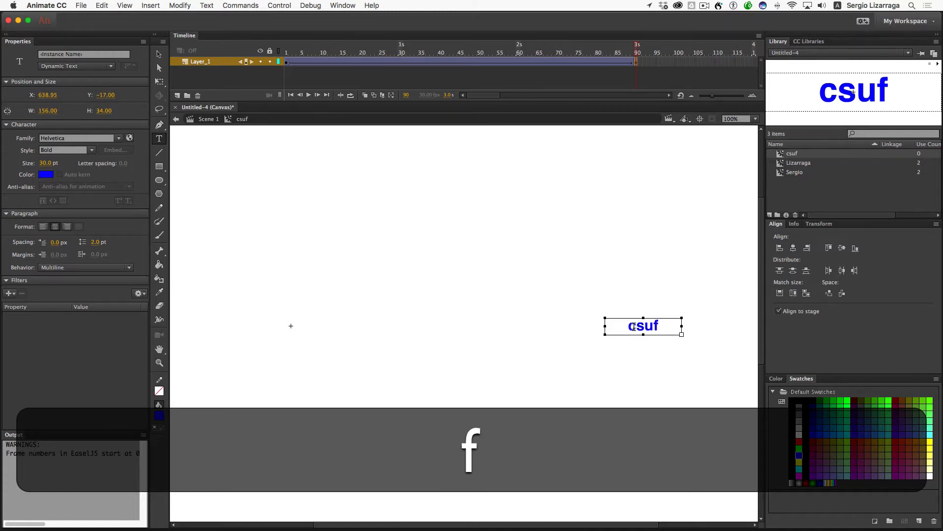
{"action": "left_click", "coordinate": [158, 54]}
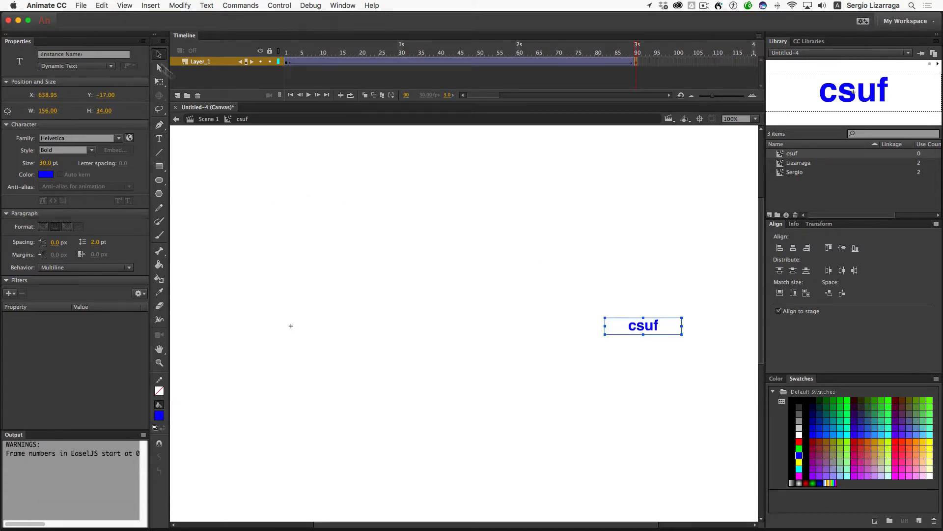
{"action": "left_click", "coordinate": [339, 185]}
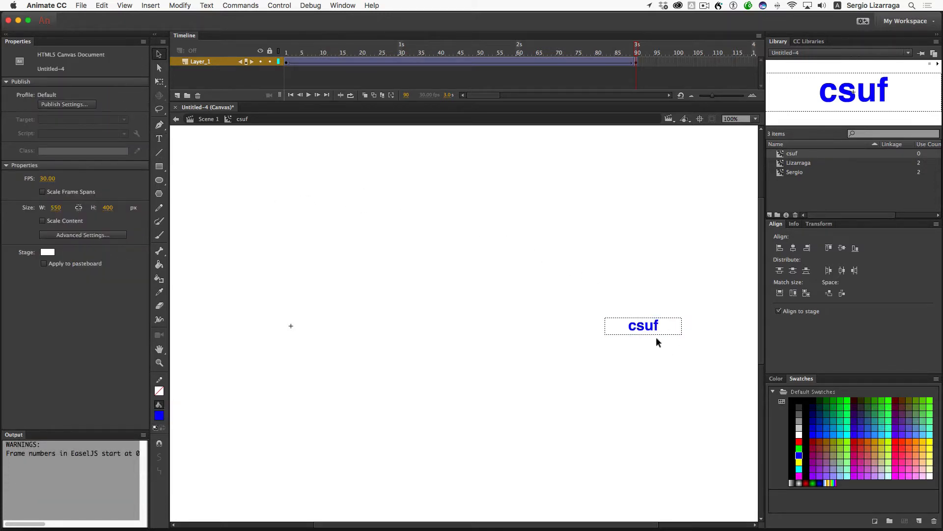
{"action": "left_click", "coordinate": [206, 119]}
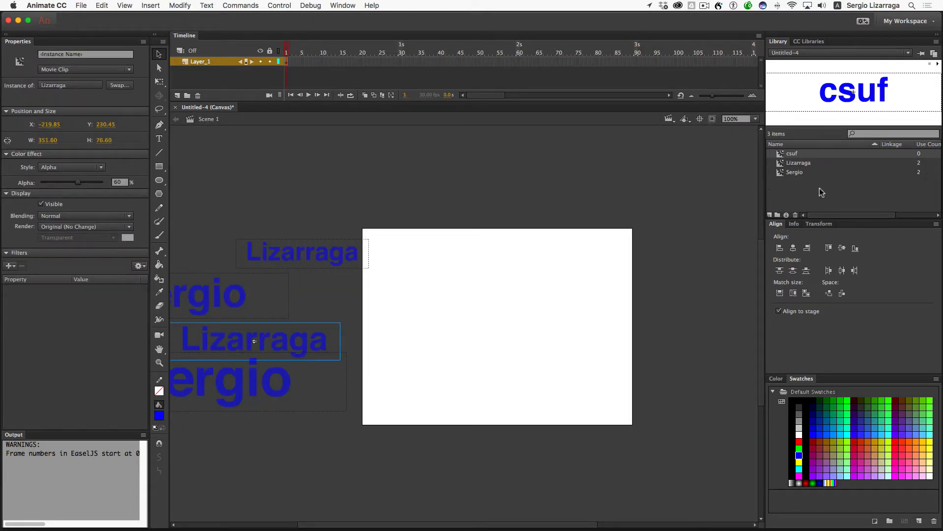
- Place an instance of the csuf symbol above the name clips beside the stage and enlarge it proportionally to about 880 by 192 px
{"action": "left_click_drag", "start_coordinate": [792, 159], "coordinate": [371, 206]}
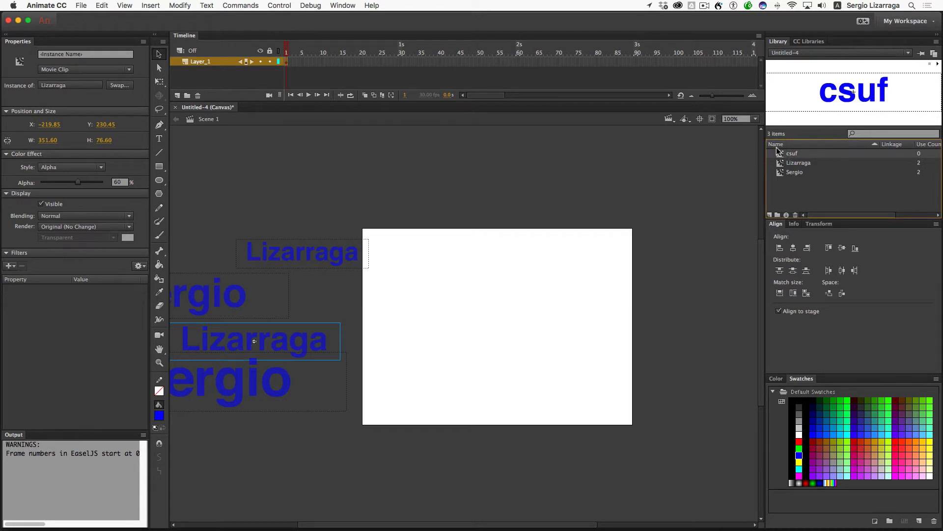
{"action": "left_click_drag", "start_coordinate": [779, 155], "coordinate": [219, 172]}
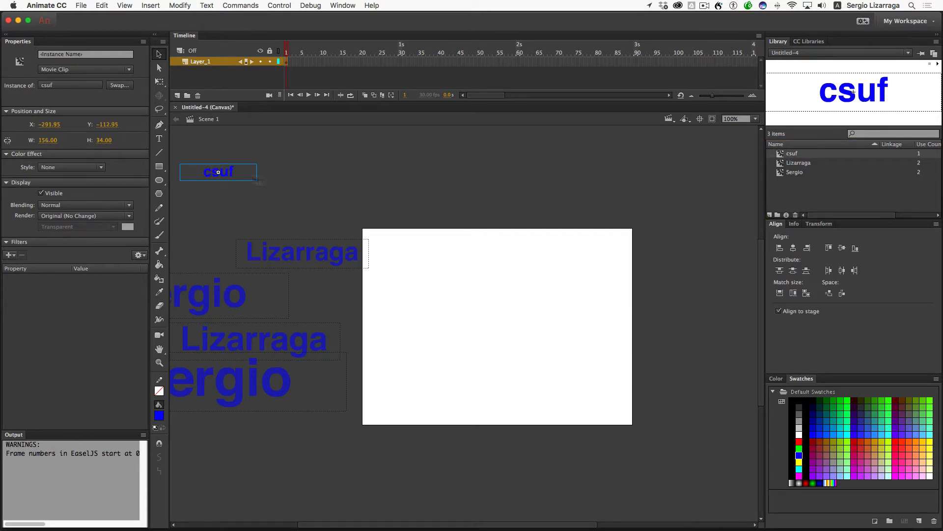
{"action": "left_click", "coordinate": [159, 81]}
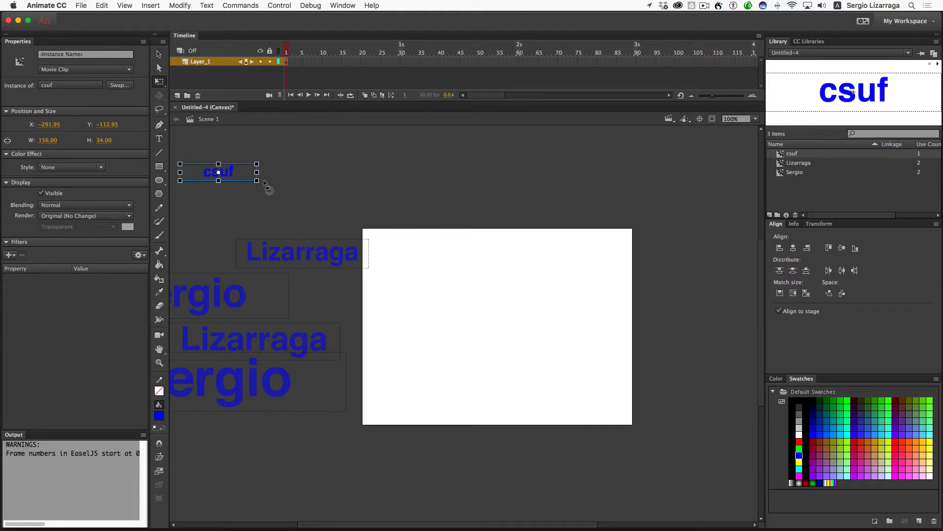
{"action": "left_click_drag", "start_coordinate": [257, 181], "coordinate": [431, 290]}
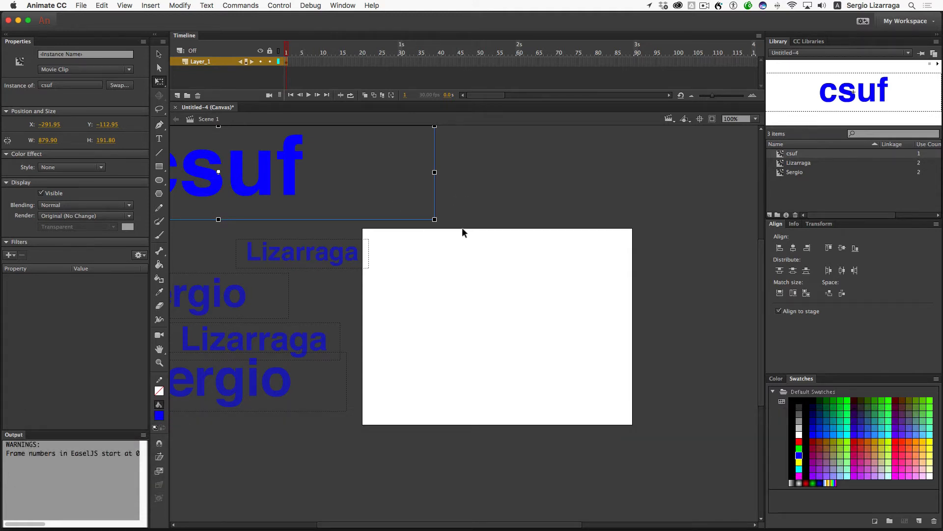
- Move the csuf clip beyond the name clips to about X -1037, Y 173 and test the movie in the browser
{"action": "key", "text": "space"}
{"action": "left_click_drag", "start_coordinate": [481, 276], "coordinate": [507, 297]}
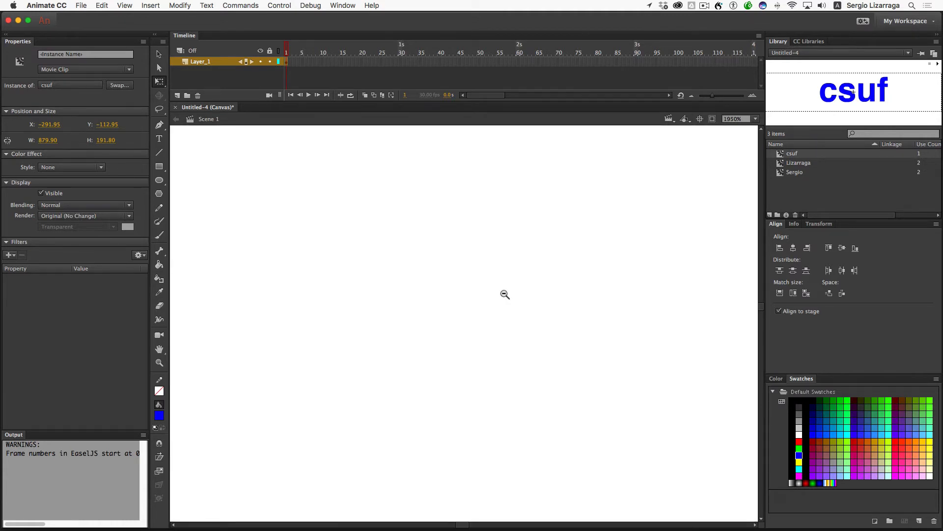
{"action": "left_click", "coordinate": [505, 293], "text": "alt"}
{"action": "left_click", "coordinate": [505, 294], "text": "alt"}
{"action": "left_click", "coordinate": [505, 293], "text": "alt"}
{"action": "left_click", "coordinate": [505, 293], "text": "alt"}
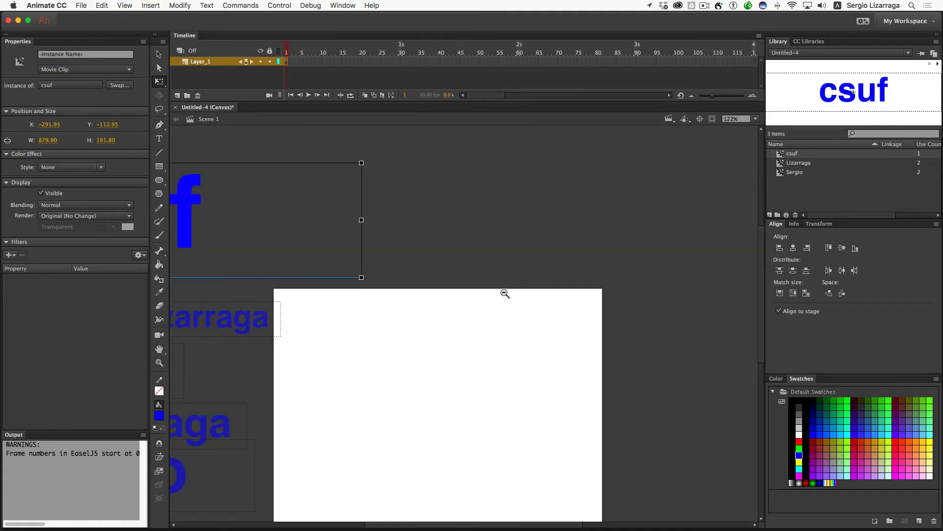
{"action": "left_click", "coordinate": [505, 293], "text": "alt"}
{"action": "left_click", "coordinate": [504, 293], "text": "alt"}
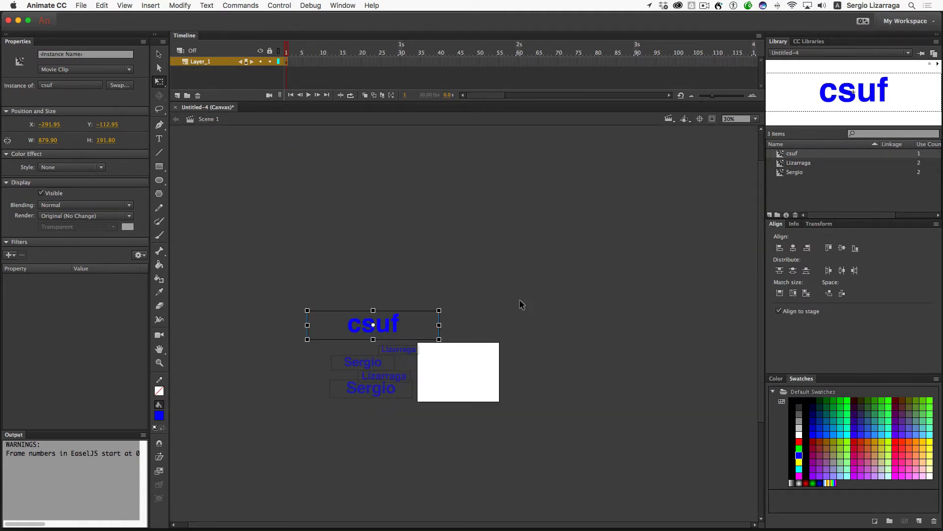
{"action": "left_click_drag", "start_coordinate": [393, 325], "coordinate": [281, 366]}
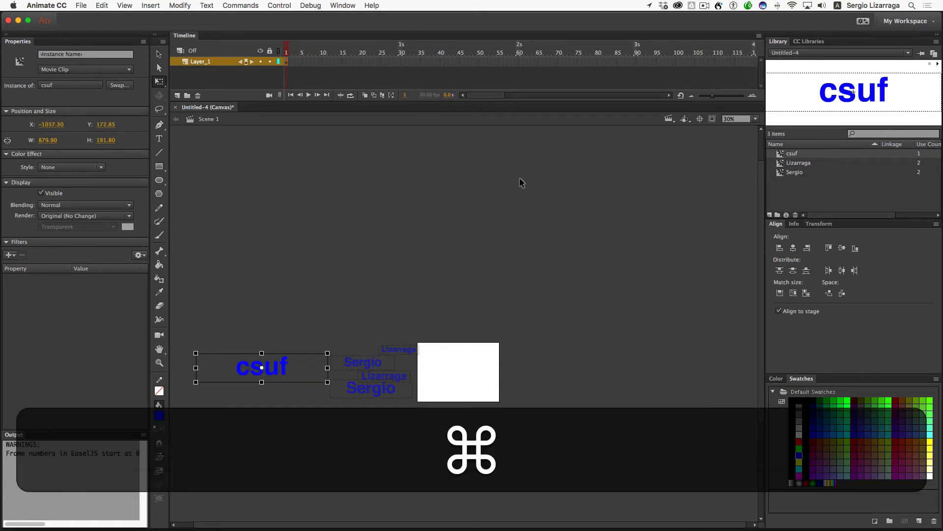
{"action": "key", "text": "super+Return"}
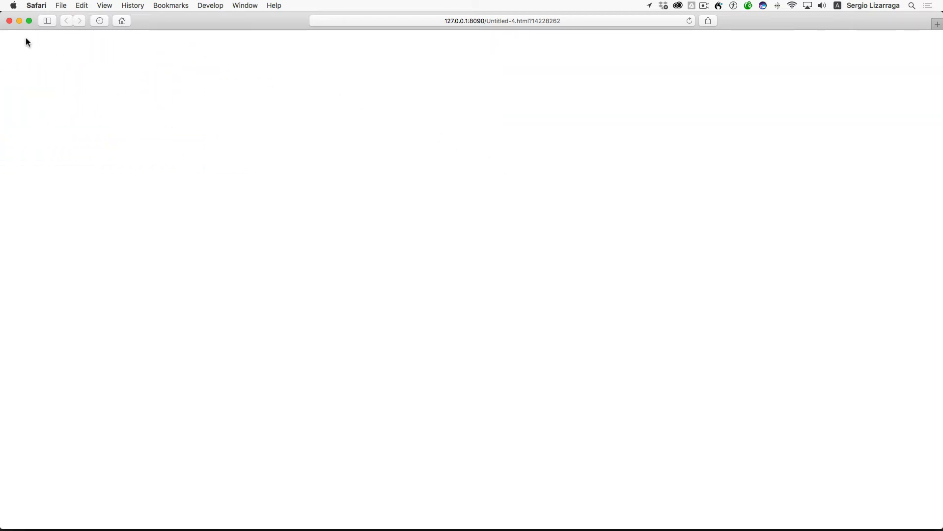
{"action": "left_click", "coordinate": [10, 21]}
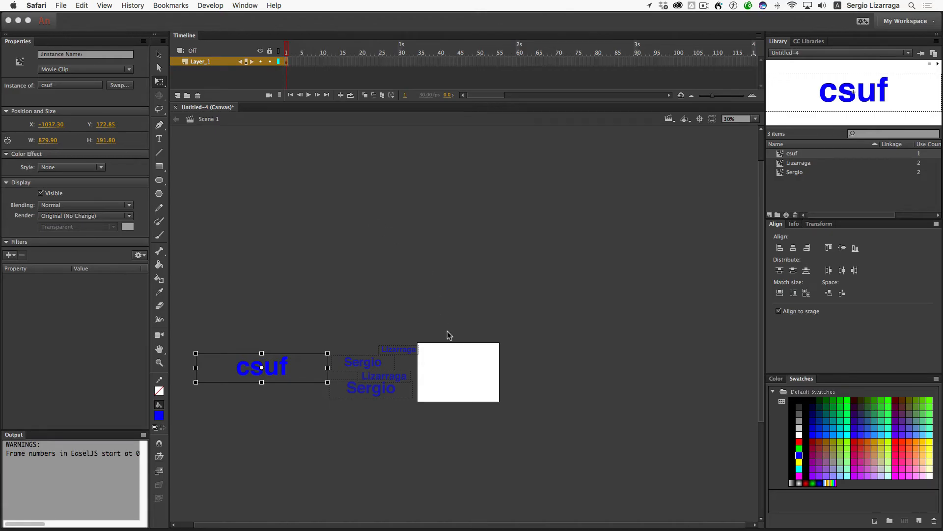
- Spread the name clips around csuf, with the larger surname clip at about X -814, Y 351, and test the movie in the browser
{"action": "left_click", "coordinate": [371, 400]}
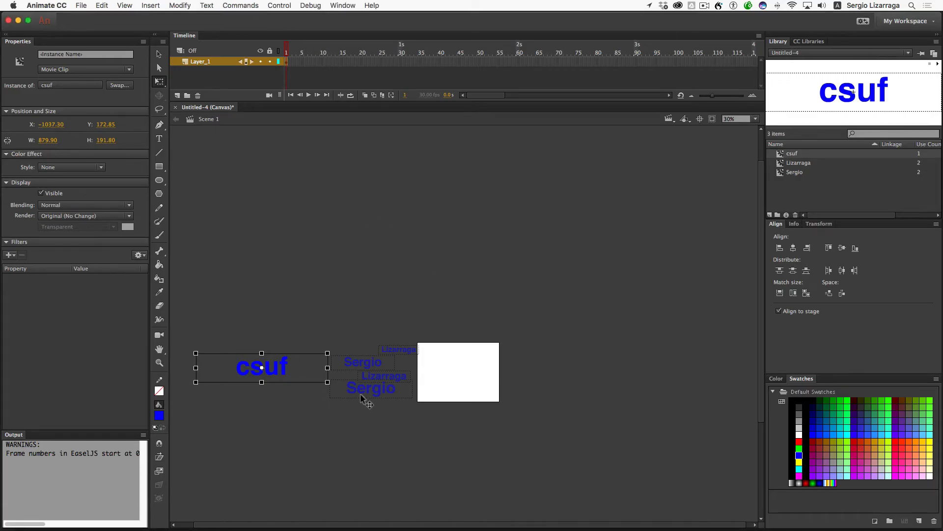
{"action": "left_click_drag", "start_coordinate": [363, 390], "coordinate": [327, 391]}
{"action": "left_click_drag", "start_coordinate": [358, 361], "coordinate": [330, 351]}
{"action": "left_click_drag", "start_coordinate": [393, 348], "coordinate": [295, 395]}
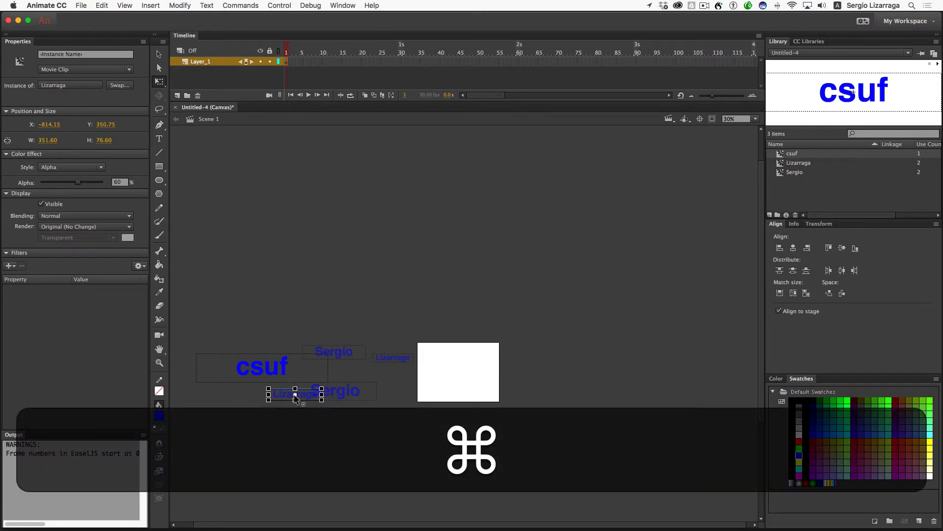
{"action": "key", "text": "super+Return"}
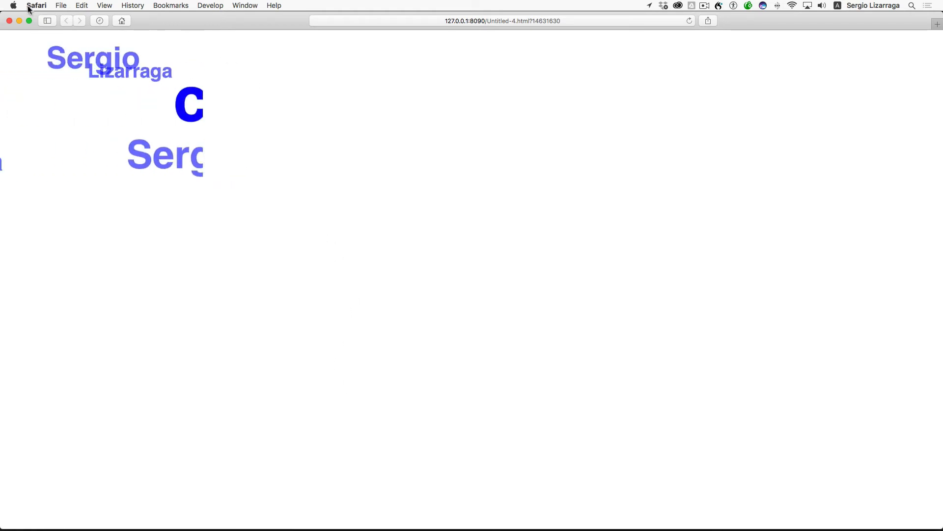
{"action": "left_click", "coordinate": [9, 21]}
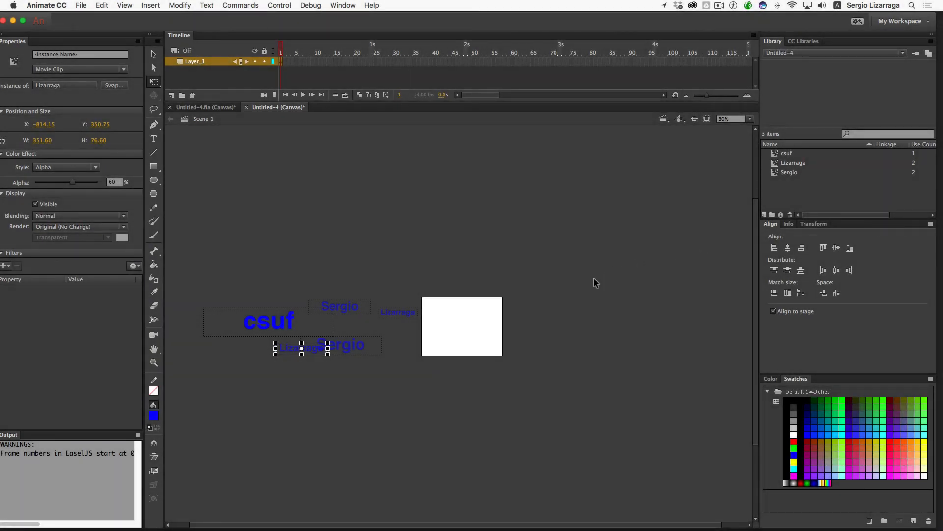
- Start saving the document and create a folder named name2 alongside the name1 folder
{"action": "left_click", "coordinate": [82, 4]}
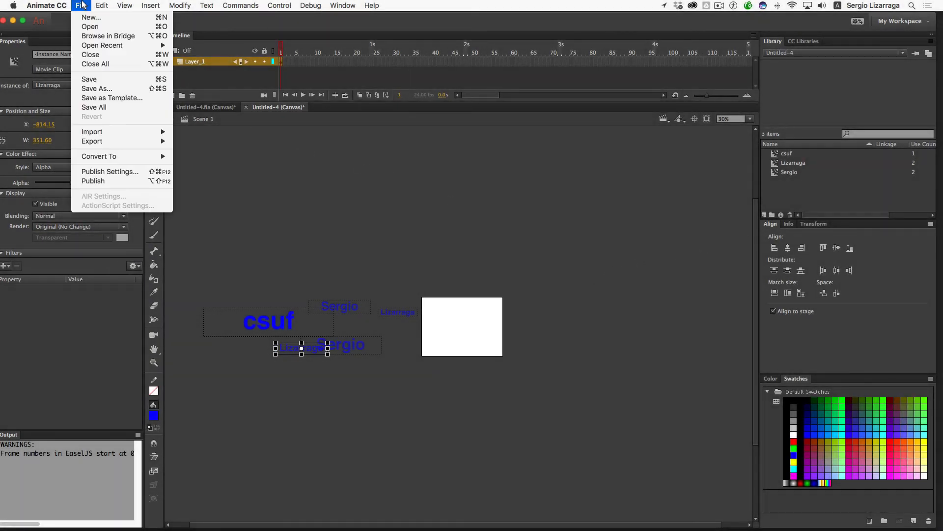
{"action": "left_click", "coordinate": [98, 80]}
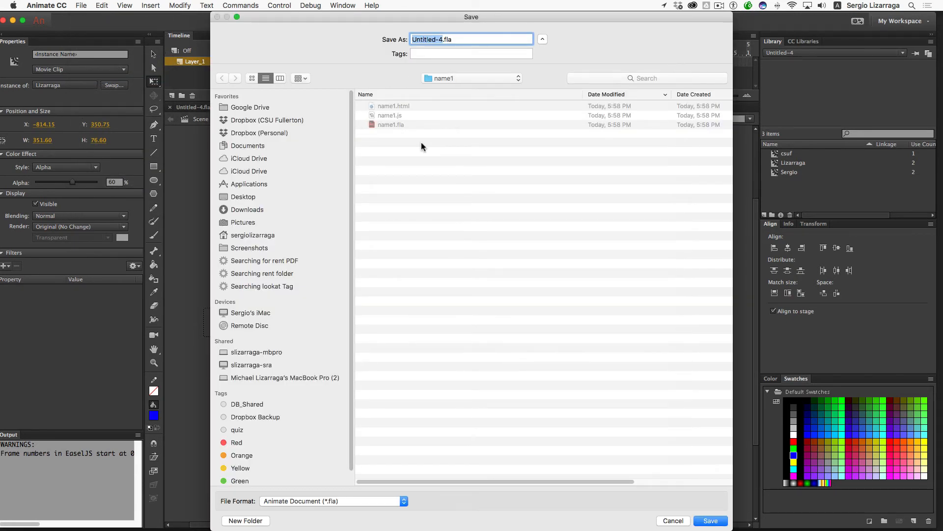
{"action": "left_click", "coordinate": [457, 79]}
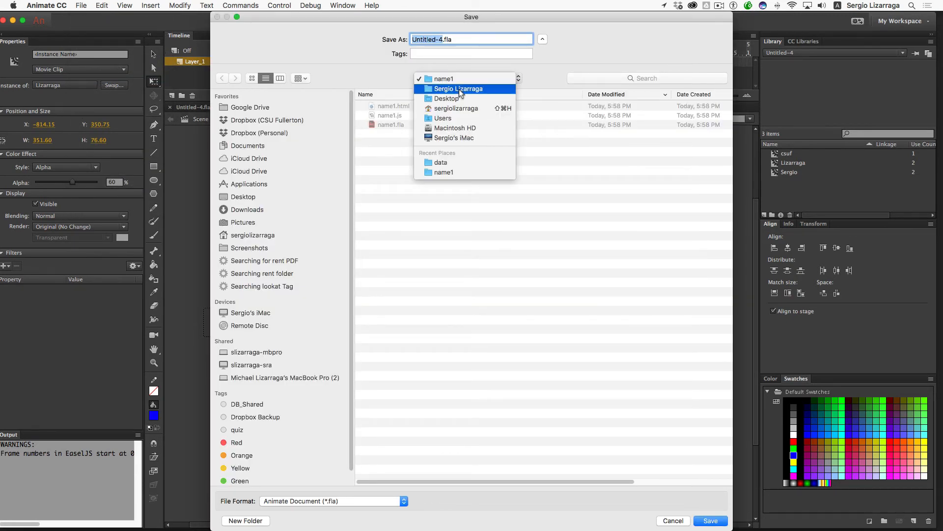
{"action": "left_click", "coordinate": [459, 90]}
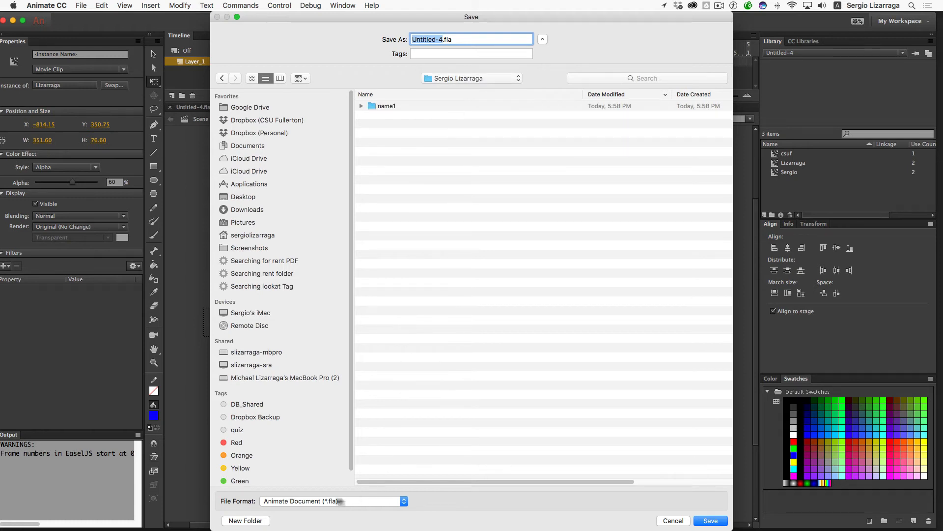
{"action": "left_click", "coordinate": [241, 521]}
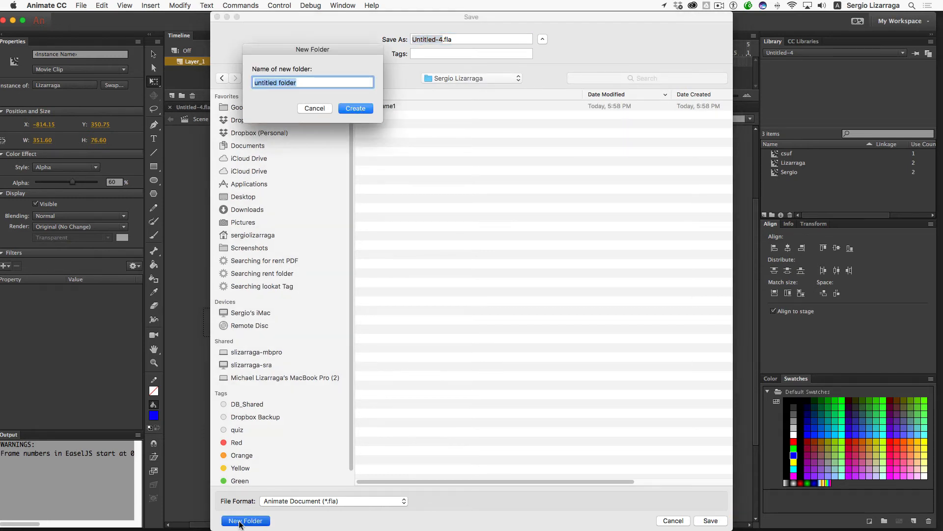
{"action": "type", "text": "name2"}
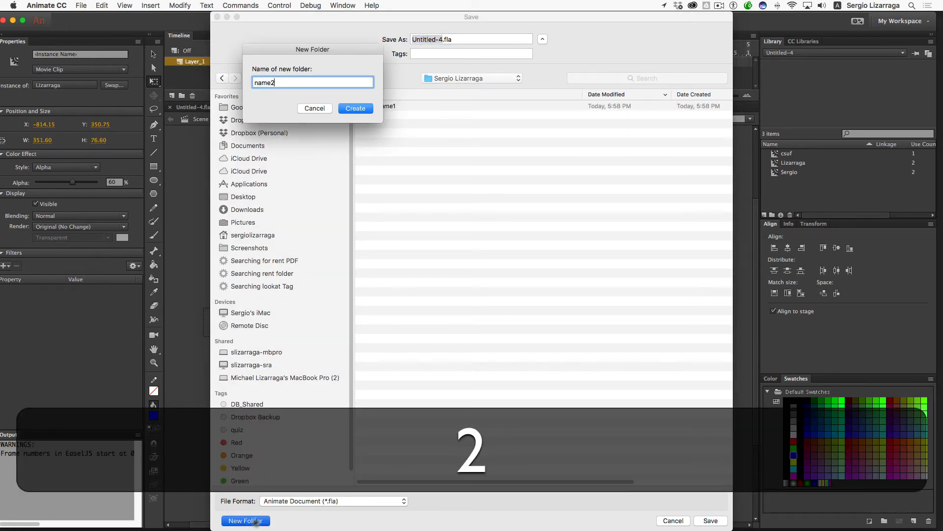
{"action": "left_click", "coordinate": [350, 108]}
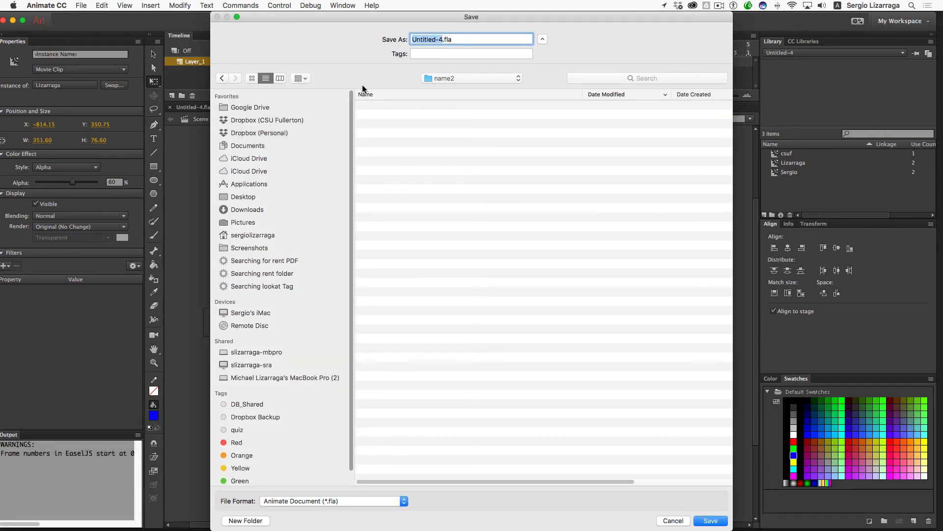
- Save the document as name2.fla in the name2 folder
{"action": "type", "text": "name"}
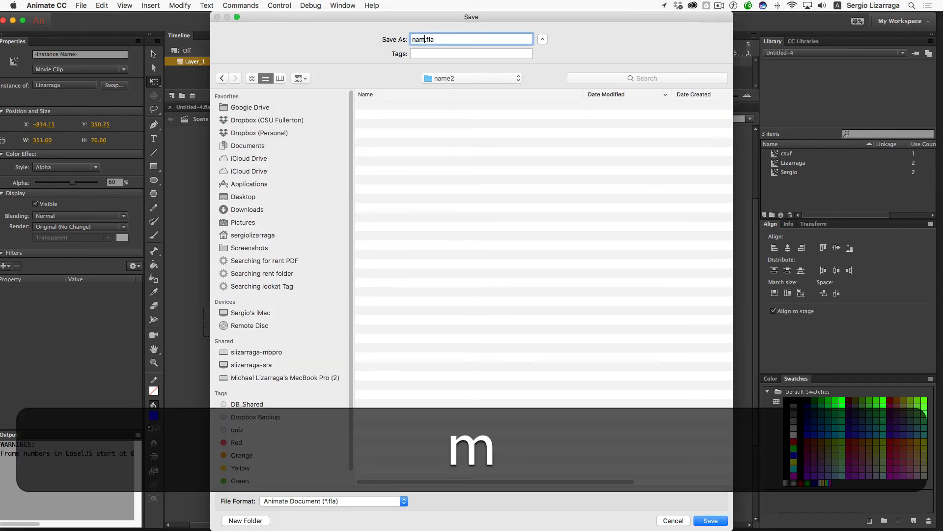
{"action": "type", "text": "2"}
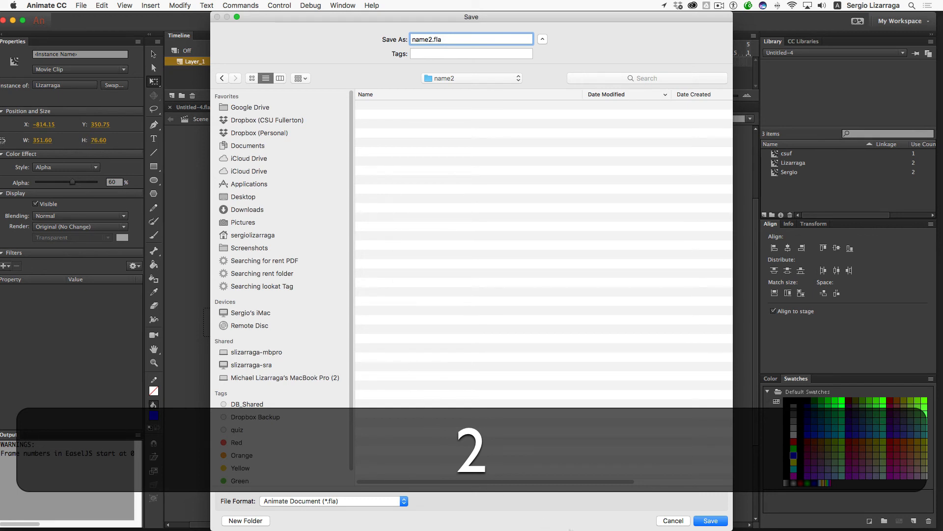
{"action": "left_click", "coordinate": [711, 520]}
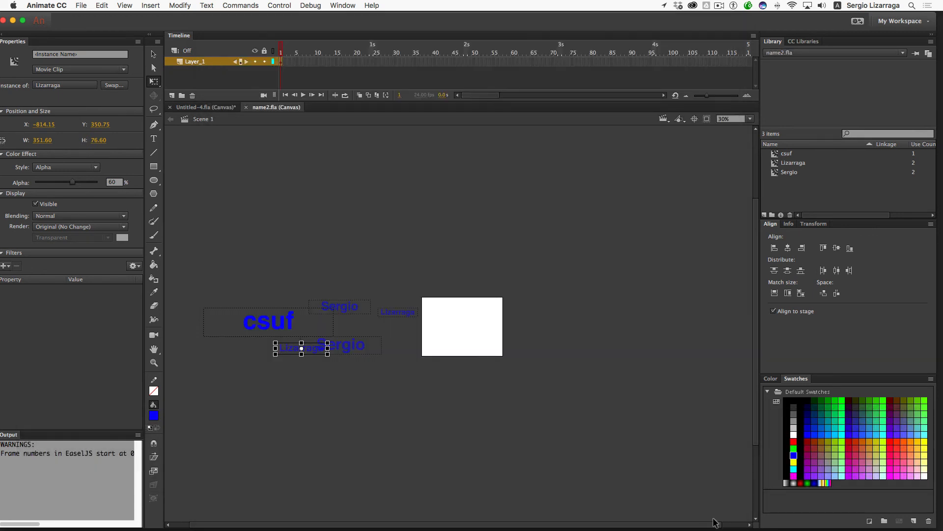
- Clear the clip selection and move the application window down to uncover the project folder window on the desktop
{"action": "left_click", "coordinate": [359, 448]}
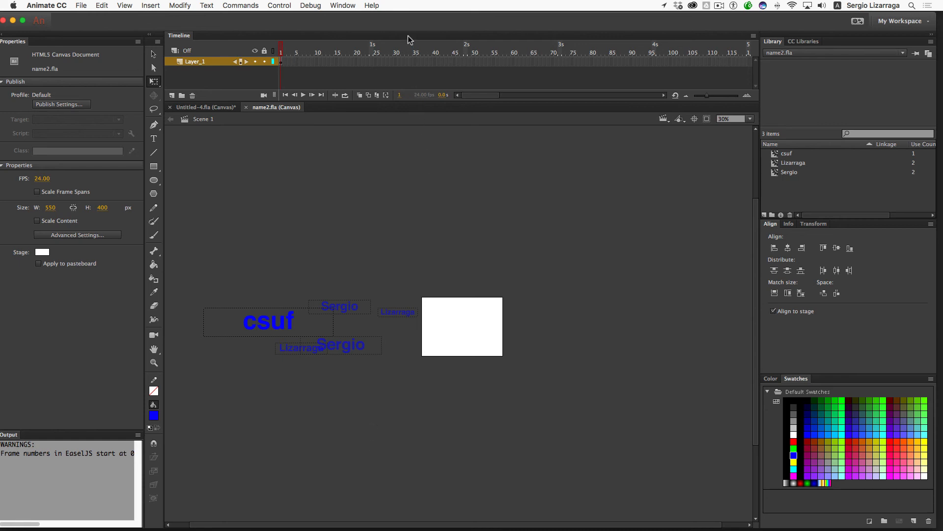
{"action": "left_click_drag", "start_coordinate": [407, 22], "coordinate": [398, 371]}
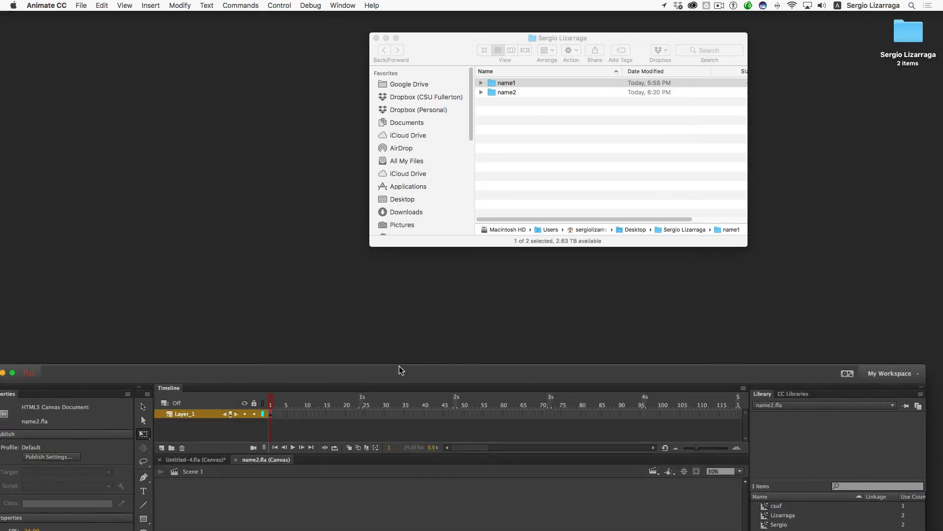
- Switch to the project folder window in Finder and expand the name1 and name2 folders to compare their files
{"action": "left_click", "coordinate": [541, 126]}
{"action": "left_click", "coordinate": [482, 83]}
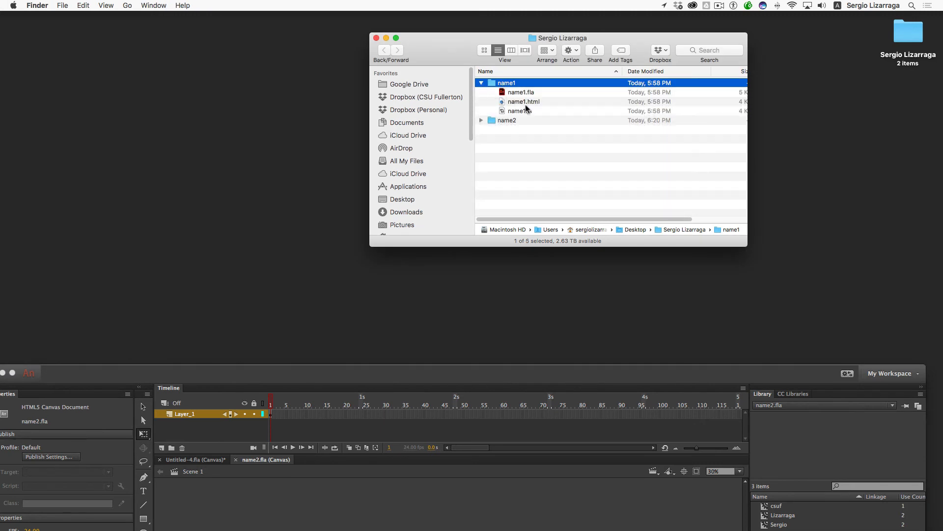
{"action": "left_click", "coordinate": [482, 120]}
- Switch to Animate, move its window back up, test the name2 movie in the browser to generate its output files, and close the preview
{"action": "left_click", "coordinate": [428, 371]}
{"action": "left_click_drag", "start_coordinate": [408, 377], "coordinate": [480, 171]}
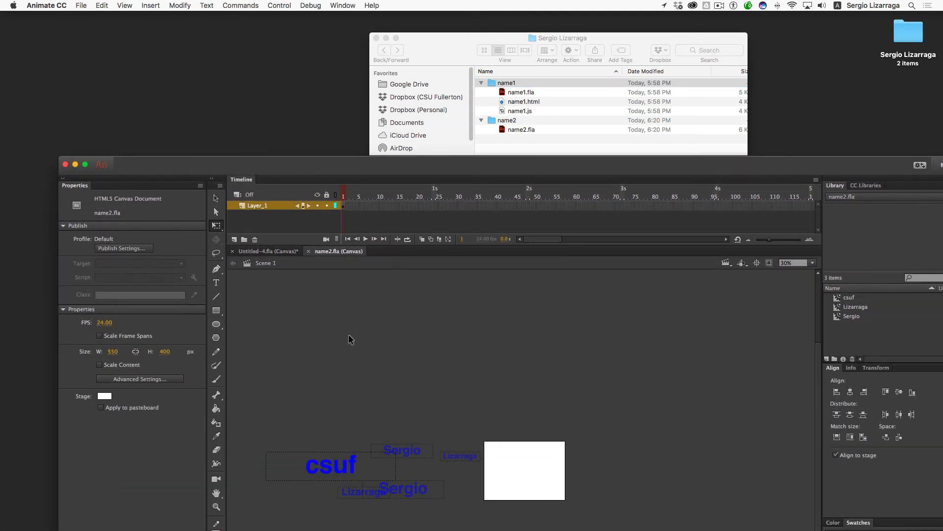
{"action": "key", "text": "super+Return"}
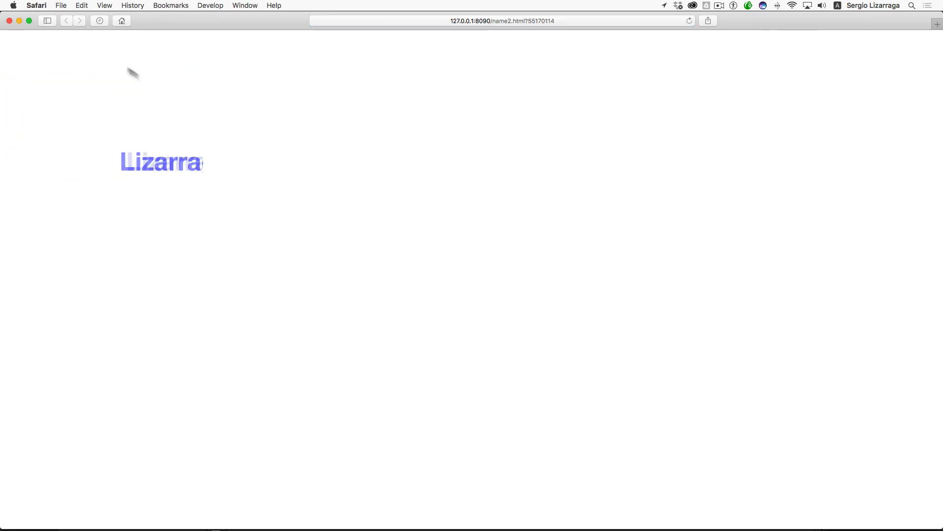
{"action": "key", "text": "super+w"}
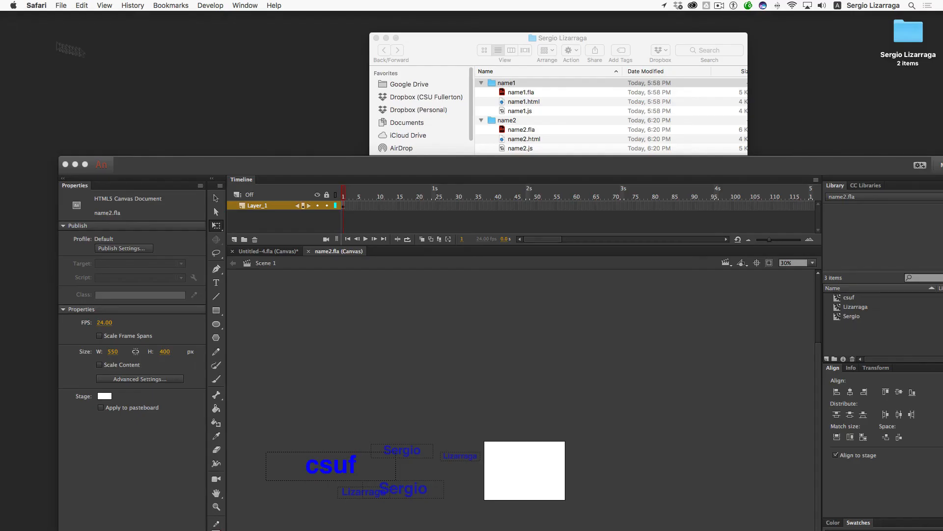
- Switch to Finder, check the name2.fla, name2.html and name2.js files in the name2 folder, and collapse both project folders
{"action": "left_click", "coordinate": [551, 125]}
{"action": "left_click", "coordinate": [521, 151]}
{"action": "left_click", "coordinate": [515, 140]}
{"action": "left_click", "coordinate": [514, 130]}
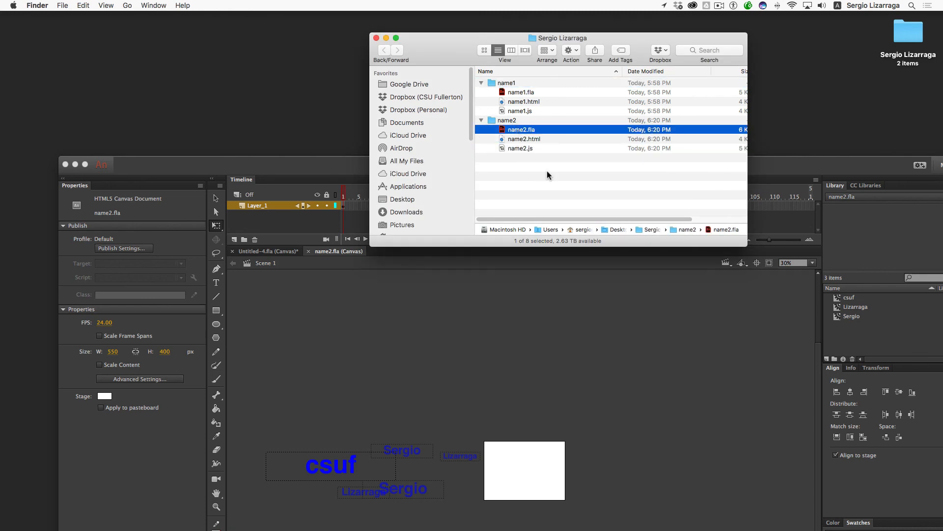
{"action": "left_click", "coordinate": [481, 120]}
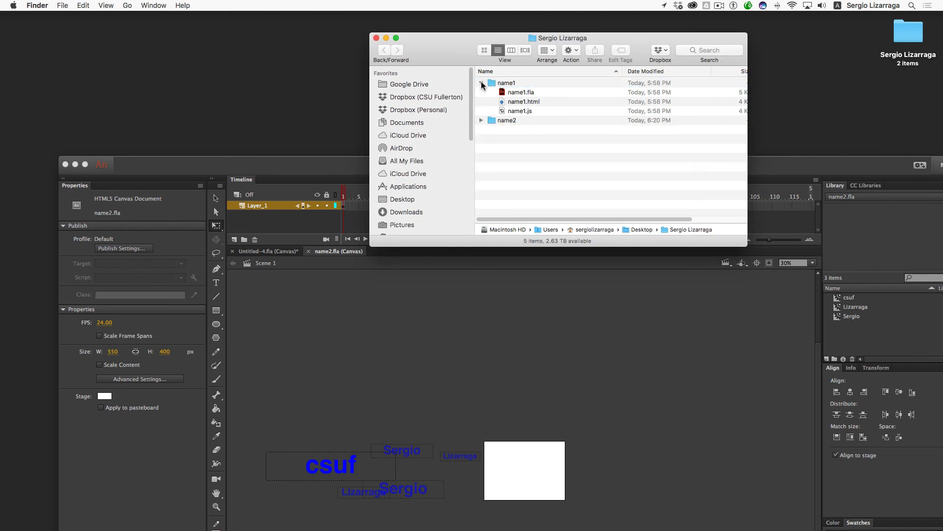
{"action": "left_click", "coordinate": [481, 82]}
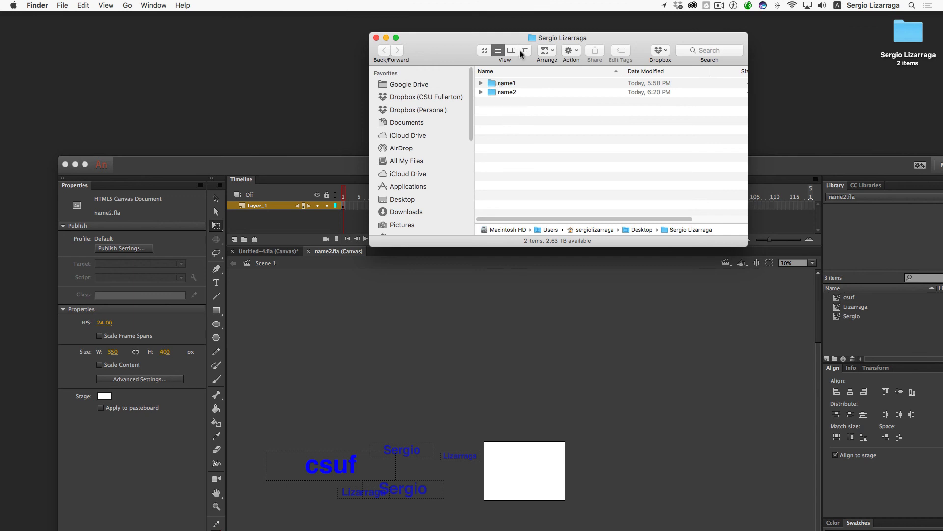
- Go up to the Desktop folder and compress the project folder with the author's name into a zip archive, keeping the archive's default name
{"action": "left_click", "coordinate": [535, 39], "text": "super"}
{"action": "left_click", "coordinate": [535, 48]}
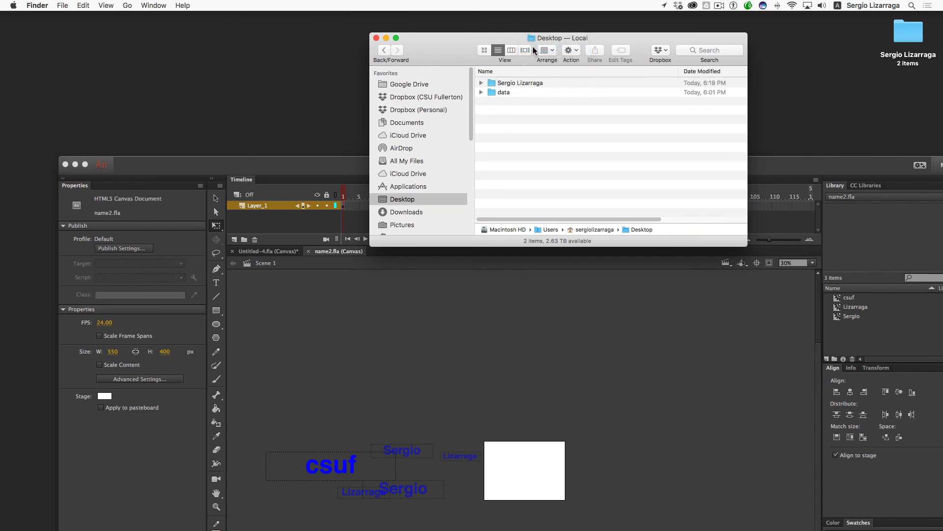
{"action": "left_click", "coordinate": [493, 83]}
{"action": "right_click", "coordinate": [493, 85]}
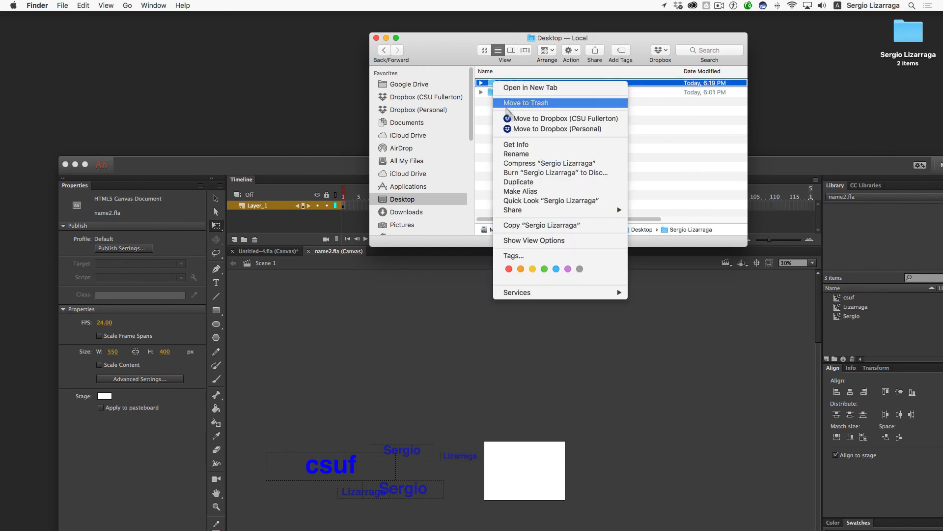
{"action": "left_click", "coordinate": [531, 163]}
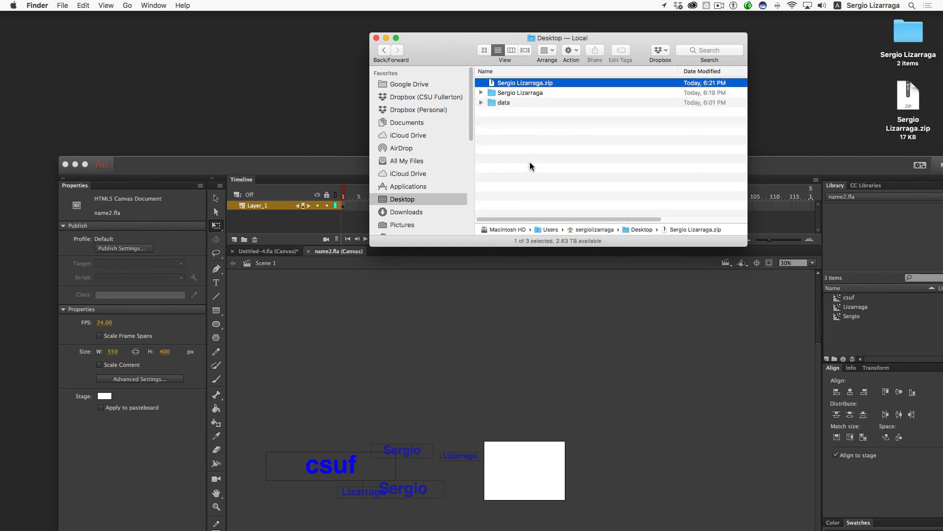
{"action": "left_click", "coordinate": [524, 84]}
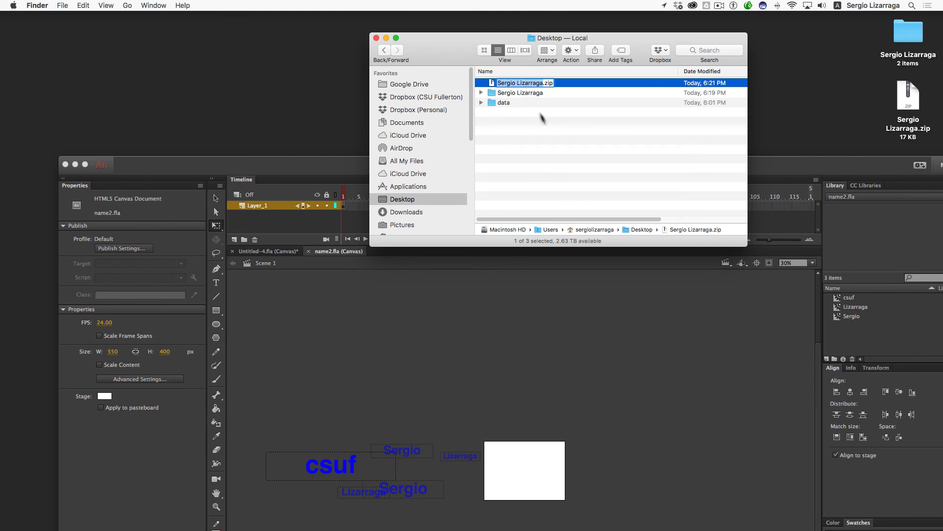
{"action": "key", "text": "Return"}
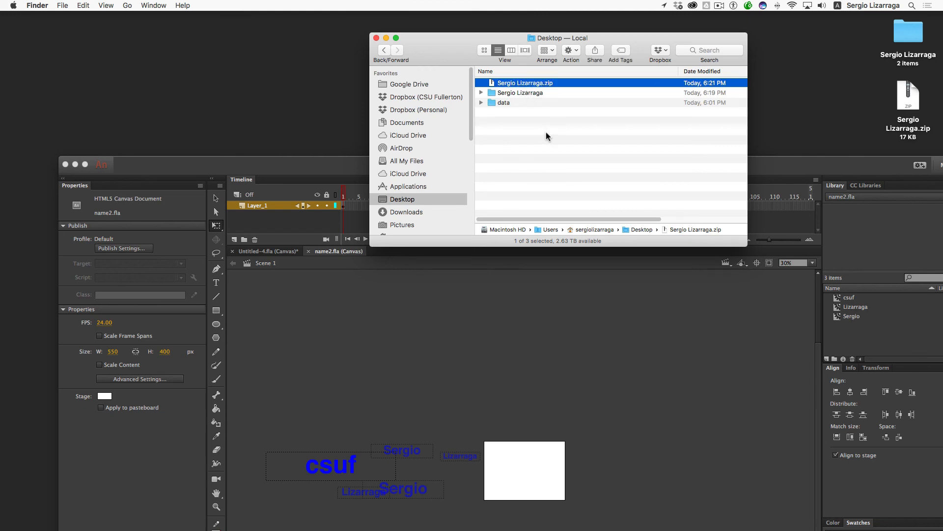